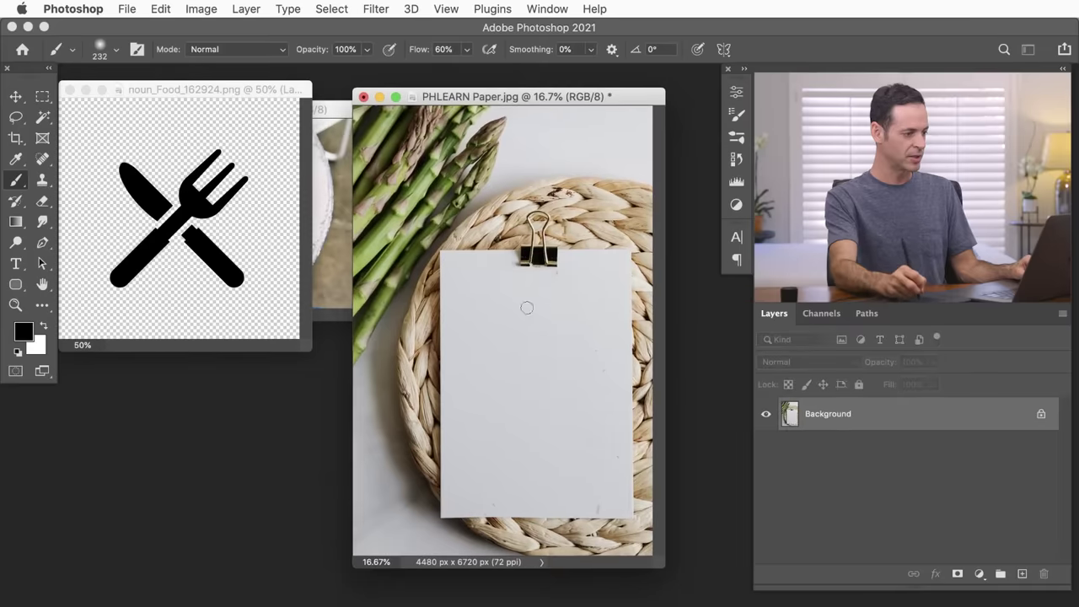
# - Copy the fork-and-knife icon onto the blank sheet in PHLEARN Paper.jpg and close the icon's source document
pyautogui.press('v')
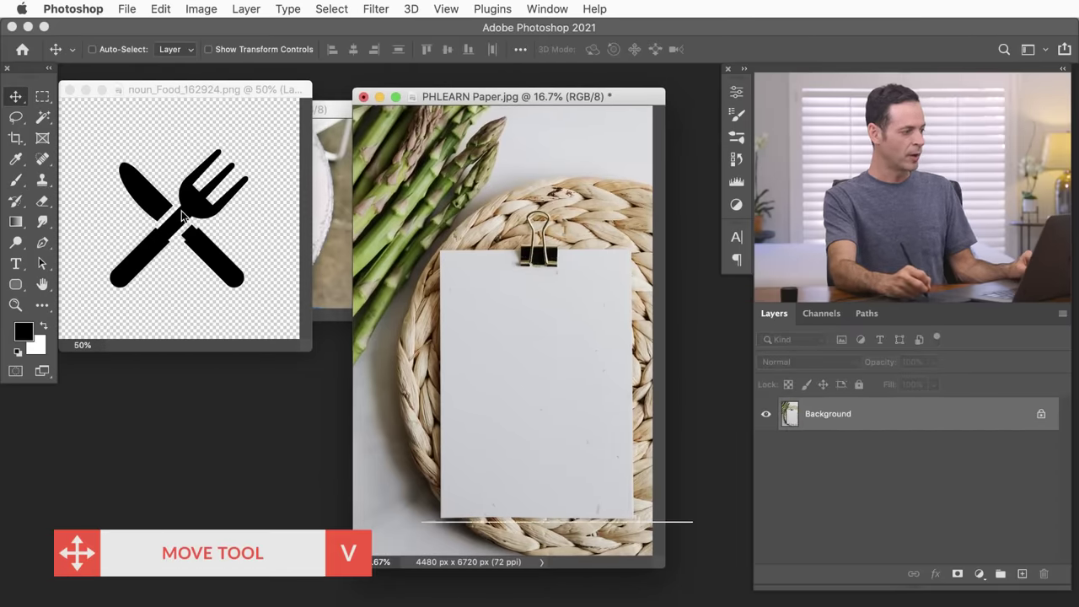
pyautogui.click(201, 233)
pyautogui.moveTo(200, 233); pyautogui.dragTo(552, 354)
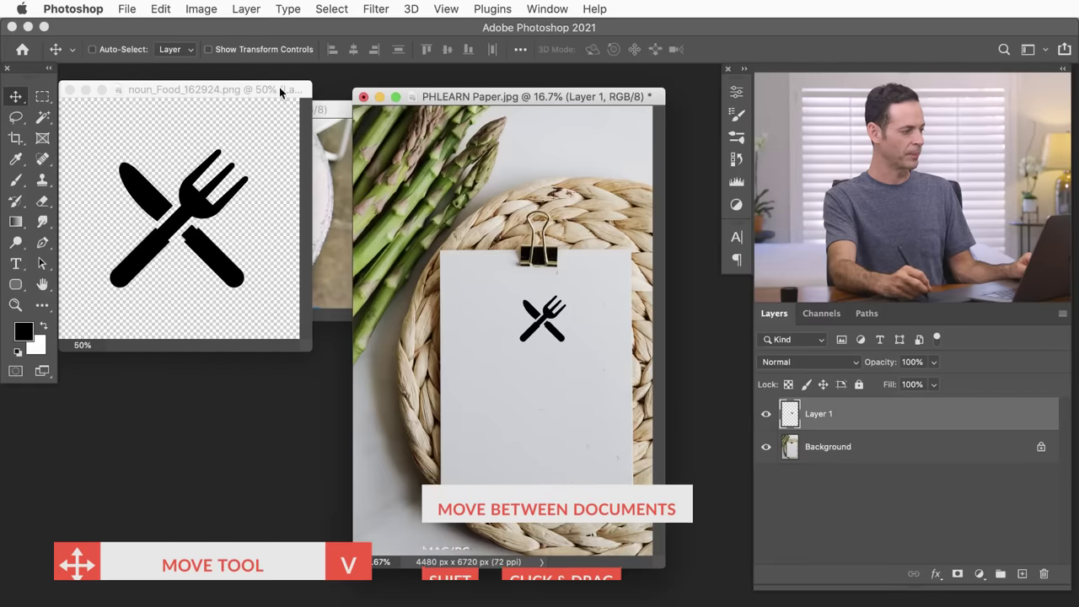
pyautogui.moveTo(279, 91); pyautogui.dragTo(280, 131)
pyautogui.click(70, 130)
# - Copy the PHLEARN Menu.jpg photo into PHLEARN Paper.jpg, close the menu document and switch to full-screen view
pyautogui.moveTo(249, 203); pyautogui.dragTo(510, 384)
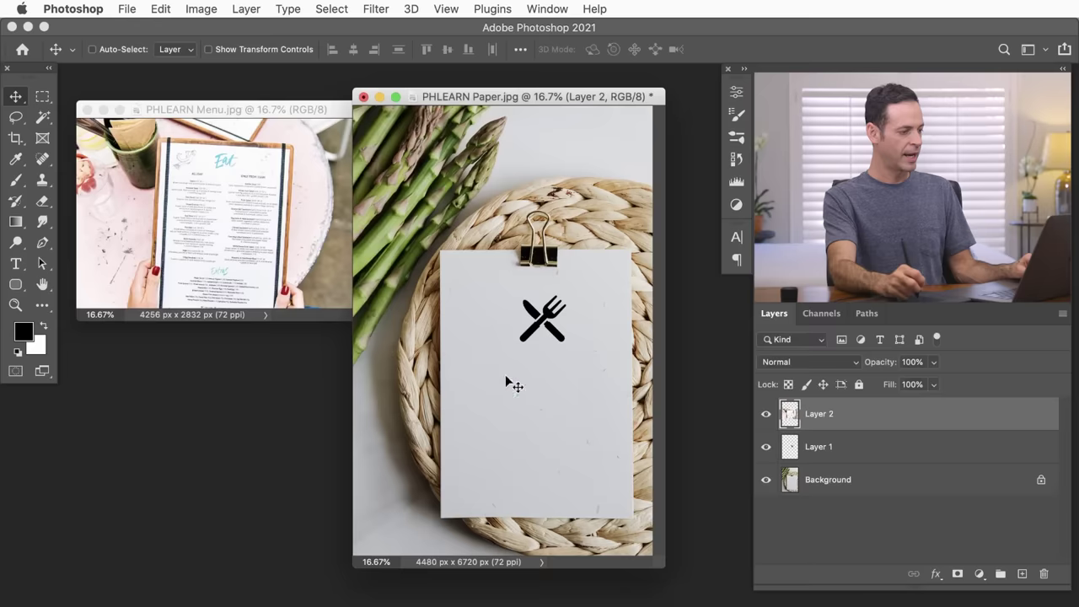
pyautogui.click(291, 112)
pyautogui.click(88, 108)
pyautogui.press('f')
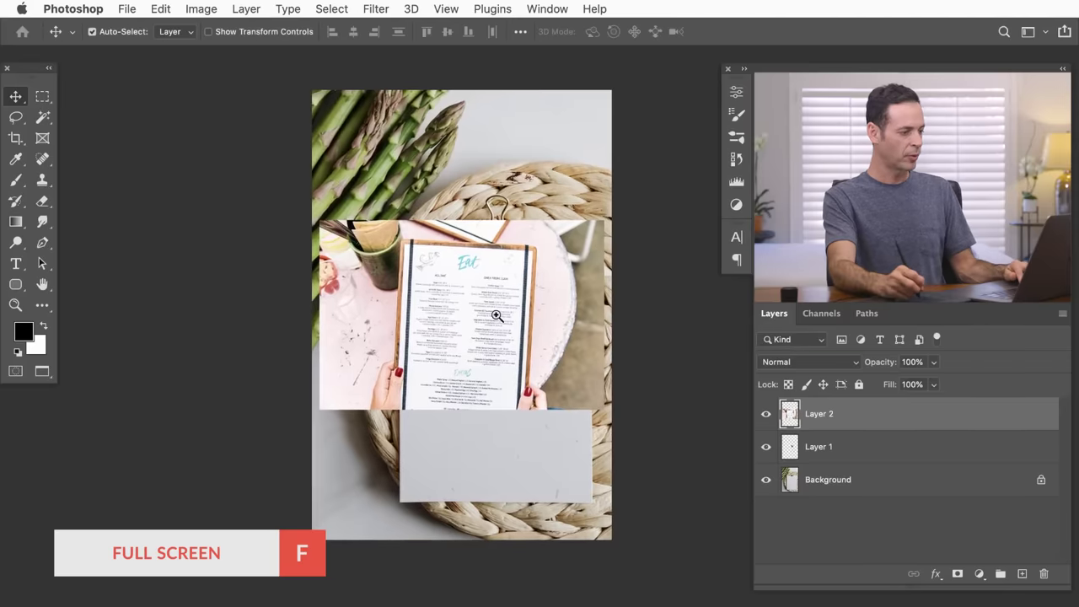
# - Hide the menu photo's layer and select the fork icon's layer for a close-up inspection
pyautogui.click(765, 418)
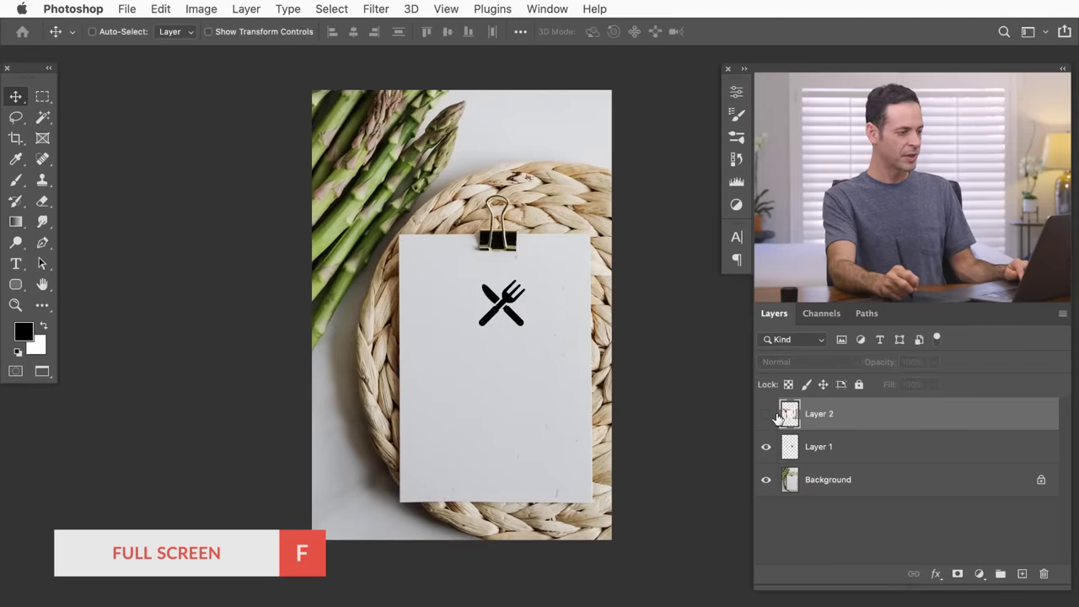
pyautogui.click(855, 445)
pyautogui.moveTo(524, 307); pyautogui.dragTo(573, 371)
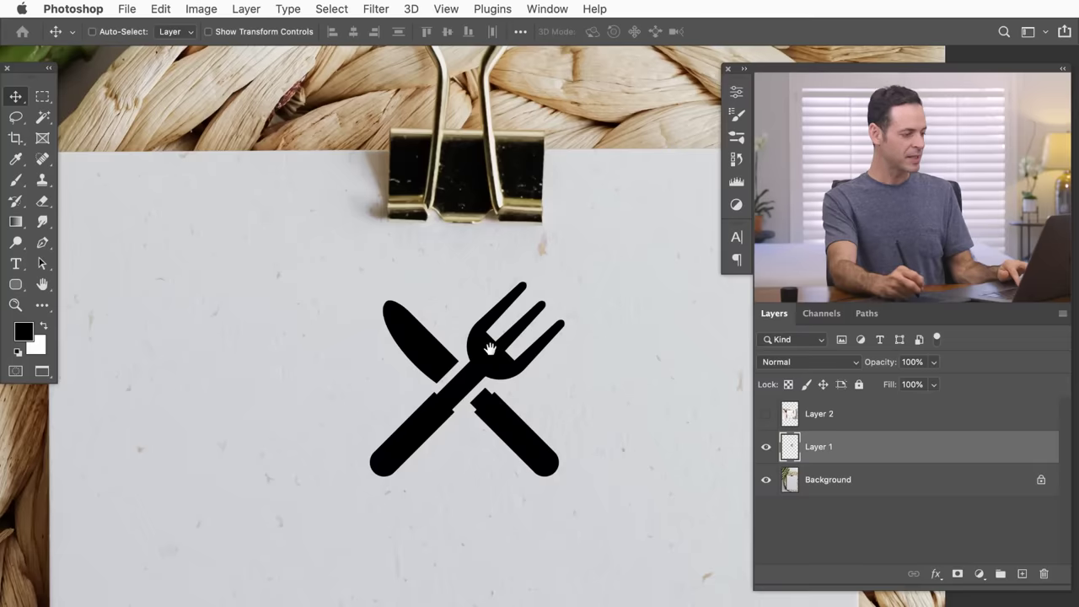
pyautogui.click(534, 345)
pyautogui.click(534, 346)
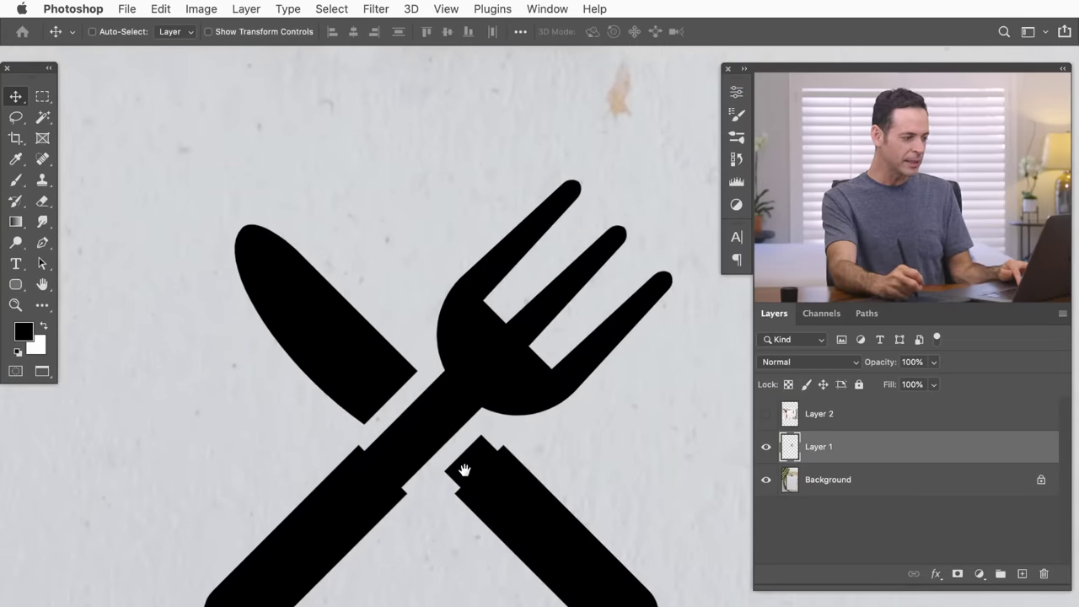
pyautogui.keyDown('alt'); pyautogui.click(588, 408); pyautogui.keyUp('alt')
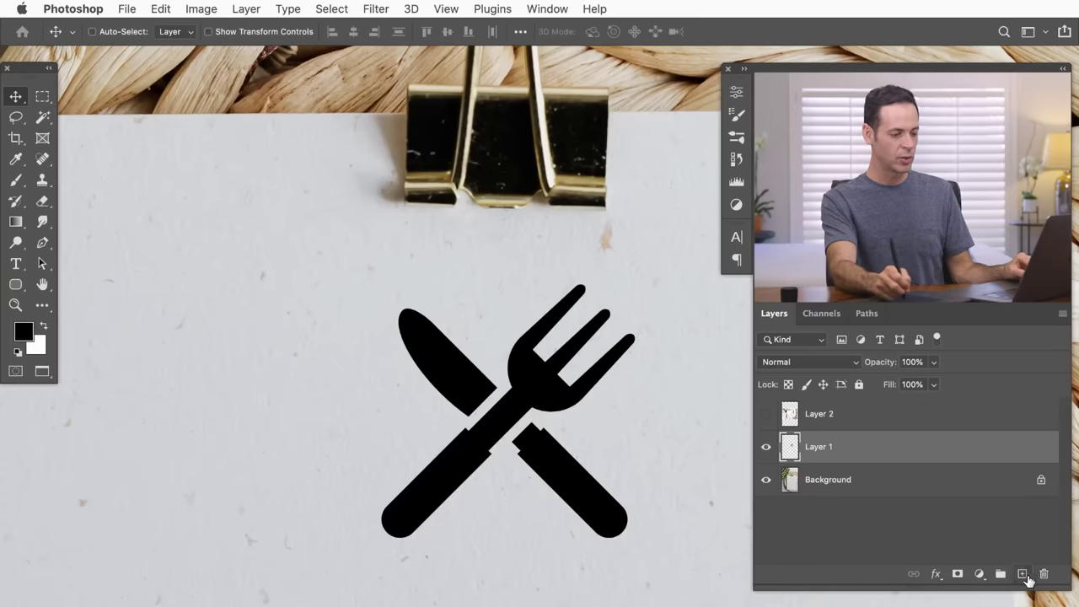
# - Create a new empty layer beneath the fork icon's layer and rename the icon's layer Fork
pyautogui.moveTo(844, 450); pyautogui.dragTo(770, 480)
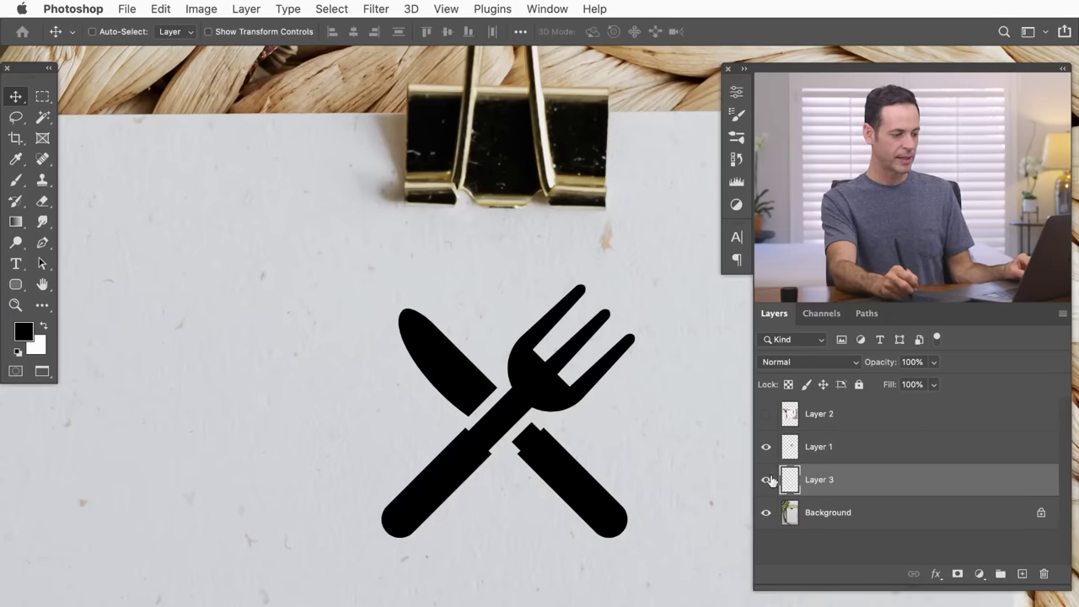
pyautogui.click(767, 447)
pyautogui.click(766, 447)
pyautogui.click(814, 446)
pyautogui.doubleClick(814, 447)
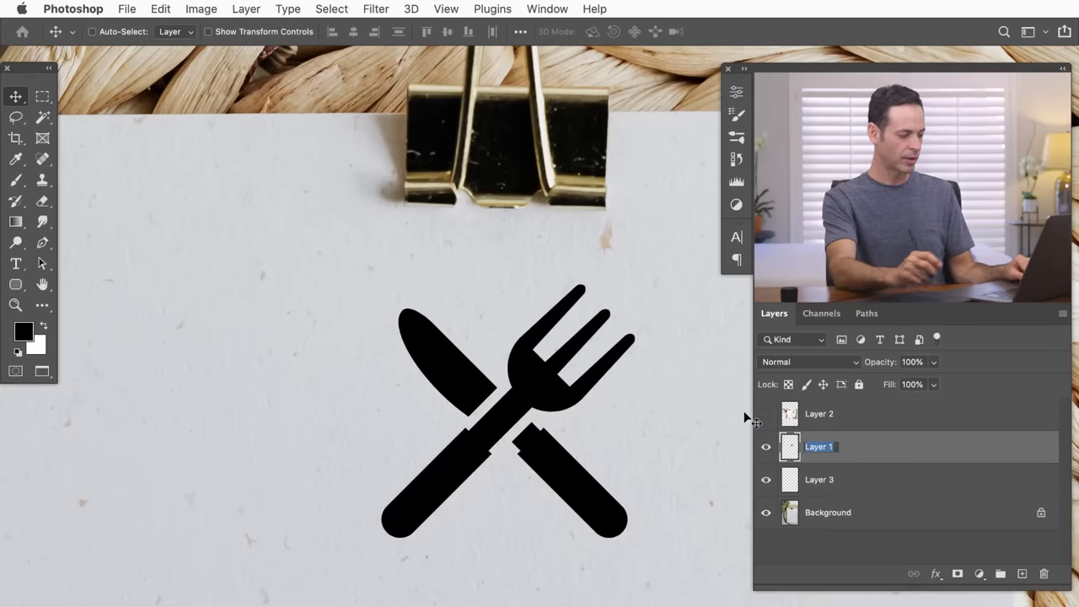
pyautogui.write('Fork')
pyautogui.press('Return')
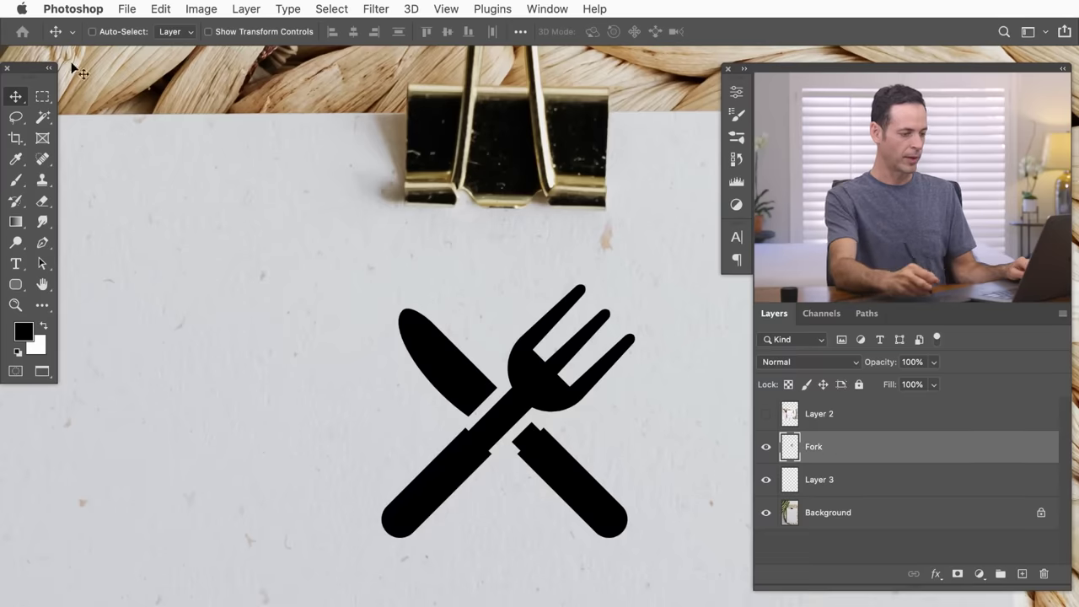
# - Fill a rectangular marquee selection surrounding the whole fork icon with white on the empty Layer 3
pyautogui.click(848, 483)
pyautogui.press('m')
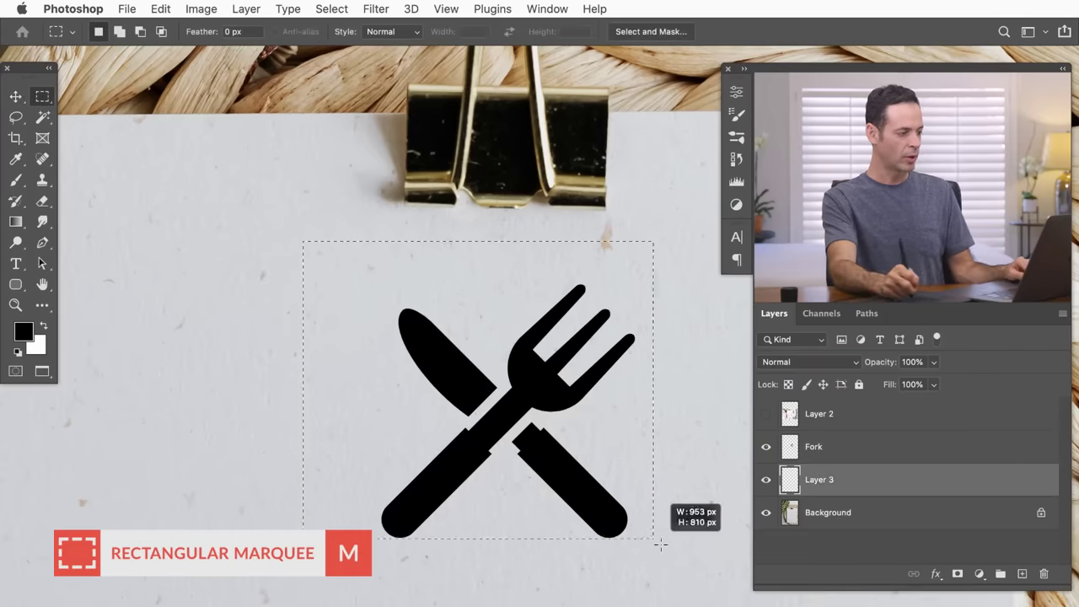
pyautogui.moveTo(696, 591); pyautogui.dragTo(697, 592)
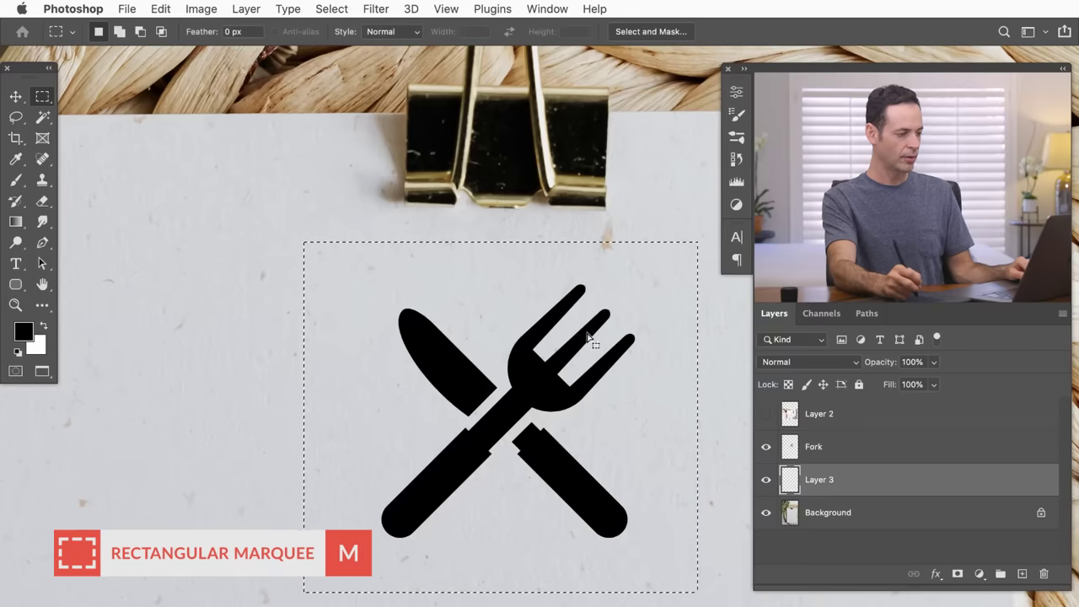
pyautogui.click(159, 10)
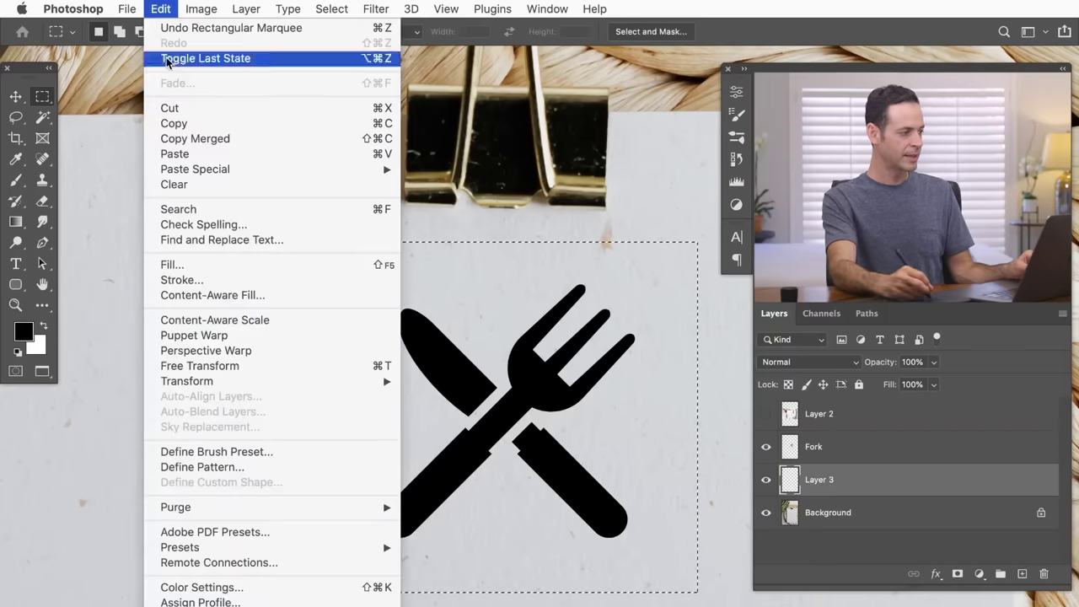
pyautogui.click(173, 265)
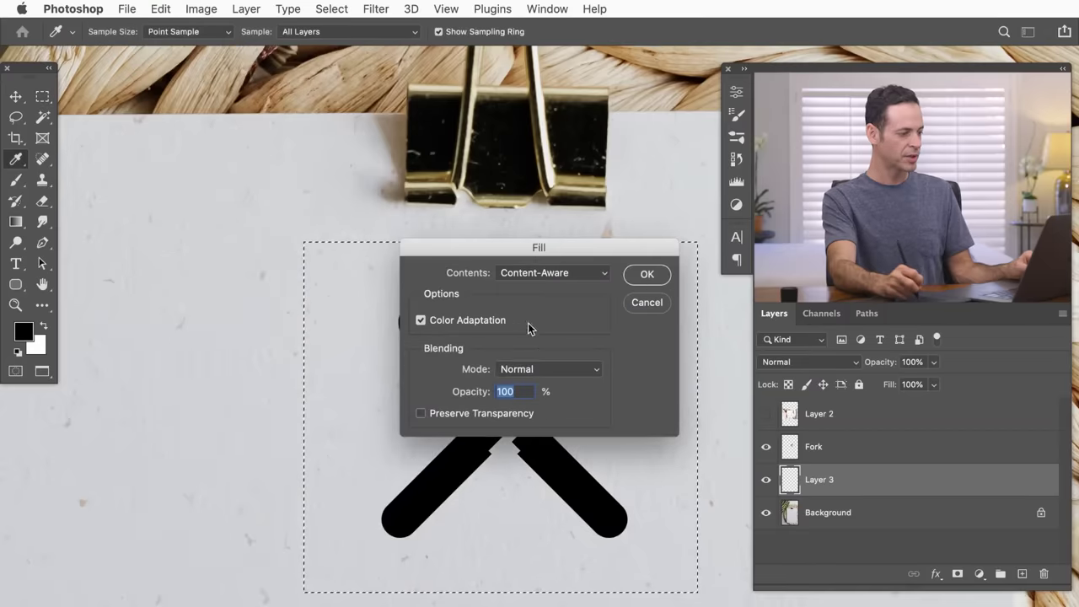
pyautogui.click(540, 273)
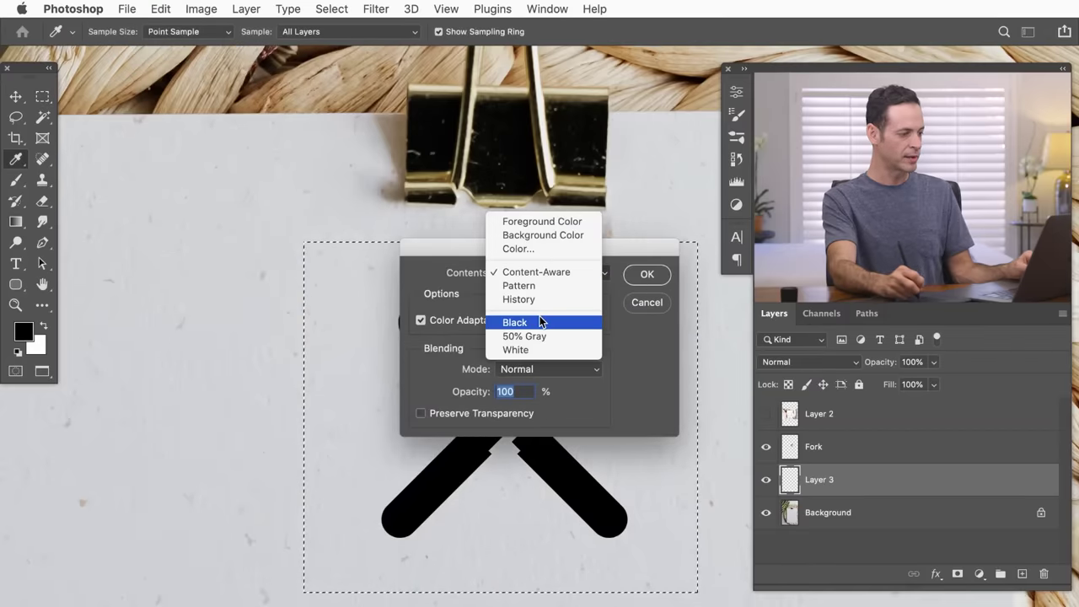
pyautogui.click(516, 350)
pyautogui.click(651, 282)
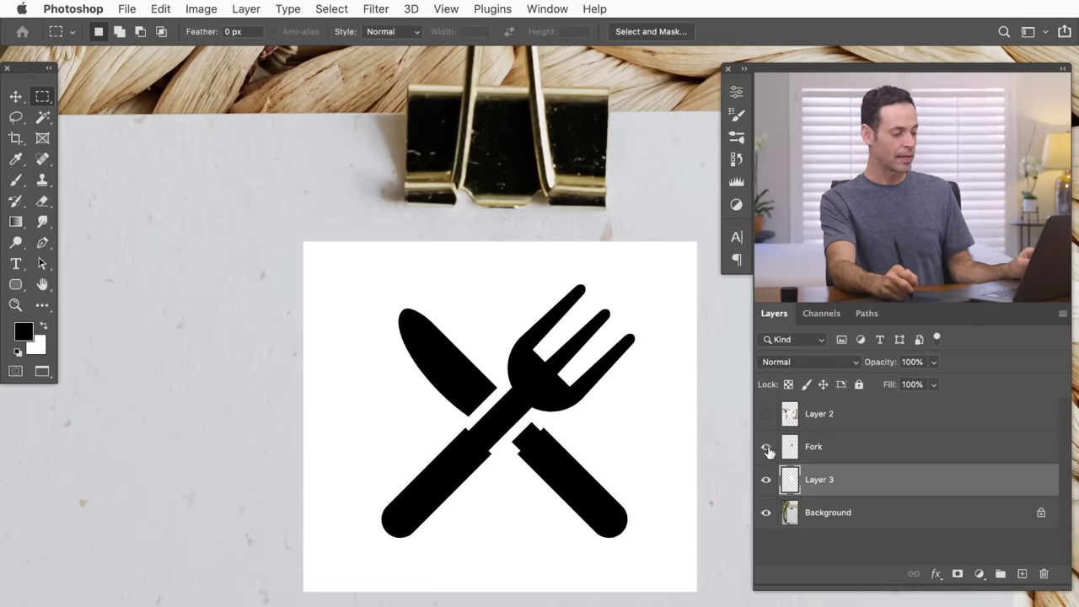
# - Toggle the visibility of the Fork layer and the white Layer 3 to examine what each one contains
pyautogui.moveTo(767, 455); pyautogui.dragTo(765, 479)
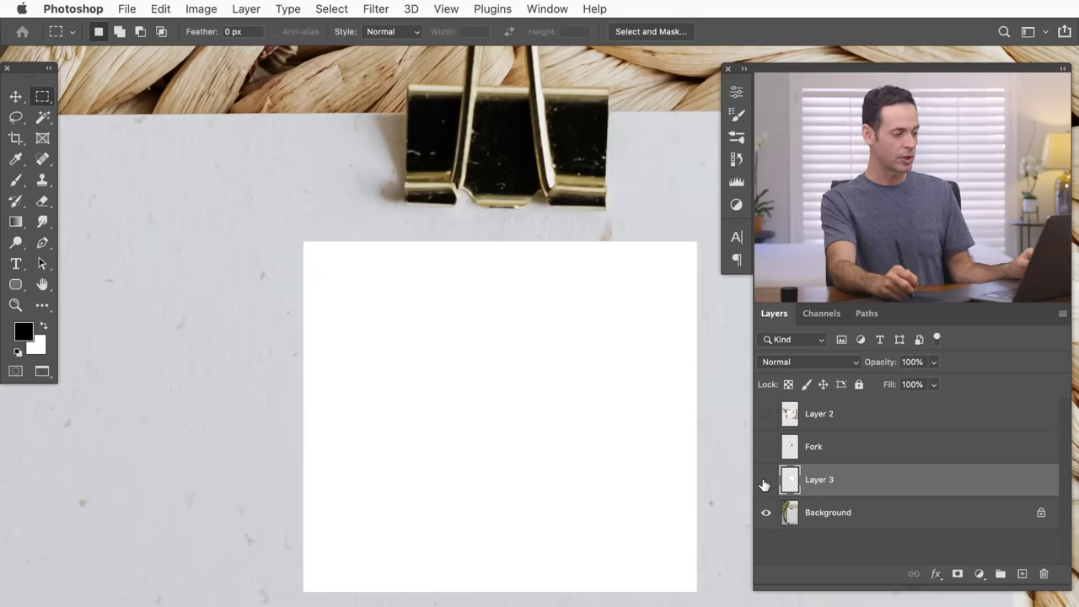
pyautogui.click(766, 480)
pyautogui.click(765, 480)
pyautogui.click(766, 480)
pyautogui.click(765, 448)
pyautogui.click(766, 448)
pyautogui.click(765, 448)
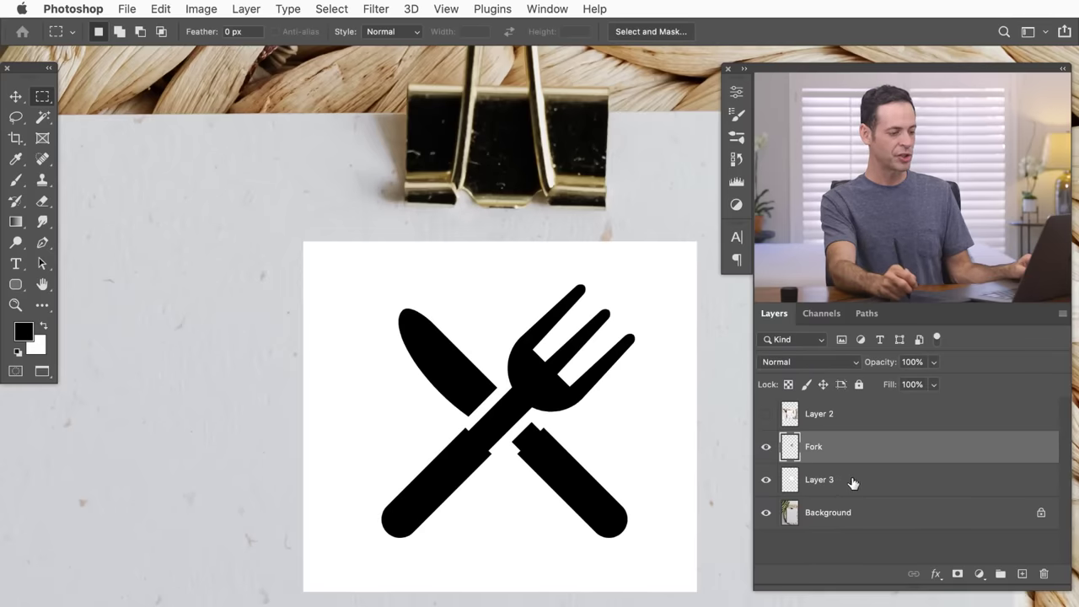
# - Merge the Fork layer with the white Layer 3 and shift the merged icon slightly on the paper
pyautogui.keyDown('shift'); pyautogui.click(853, 482); pyautogui.keyUp('shift')
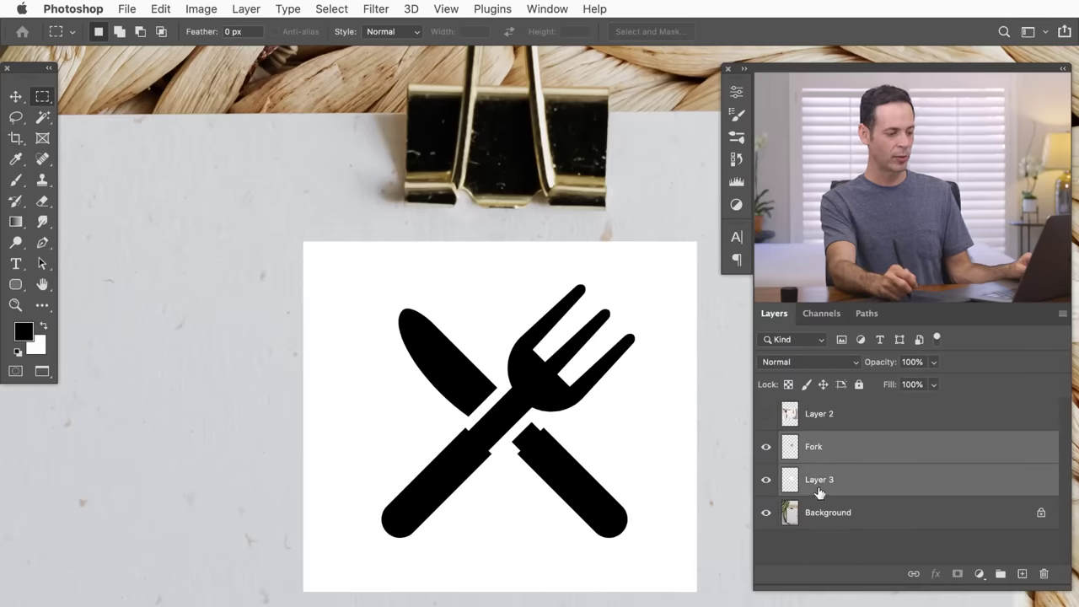
pyautogui.press('super+e')
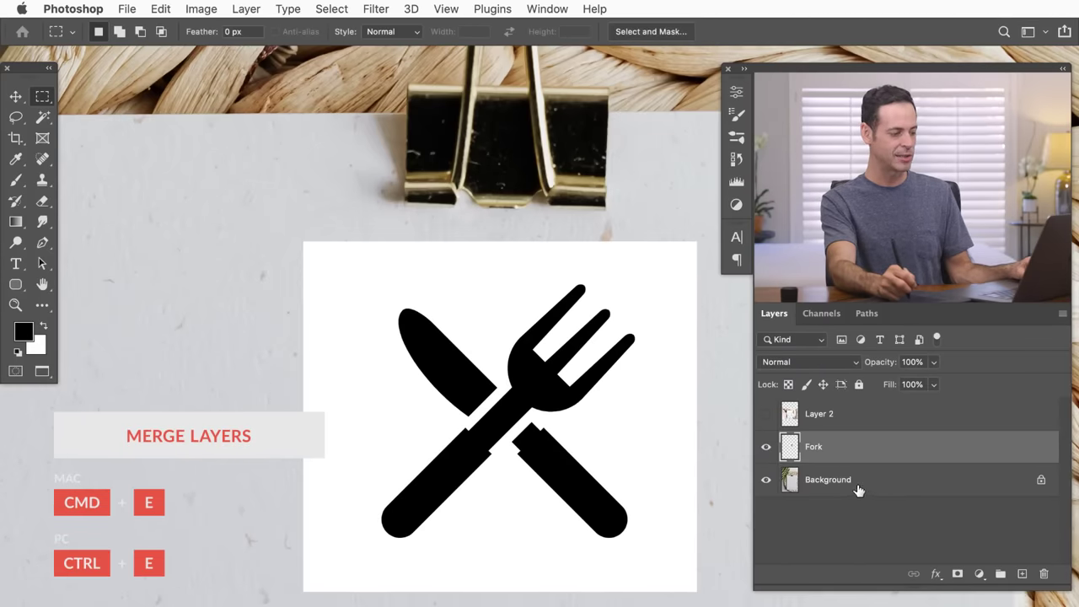
pyautogui.press('v')
pyautogui.moveTo(624, 436); pyautogui.dragTo(561, 473)
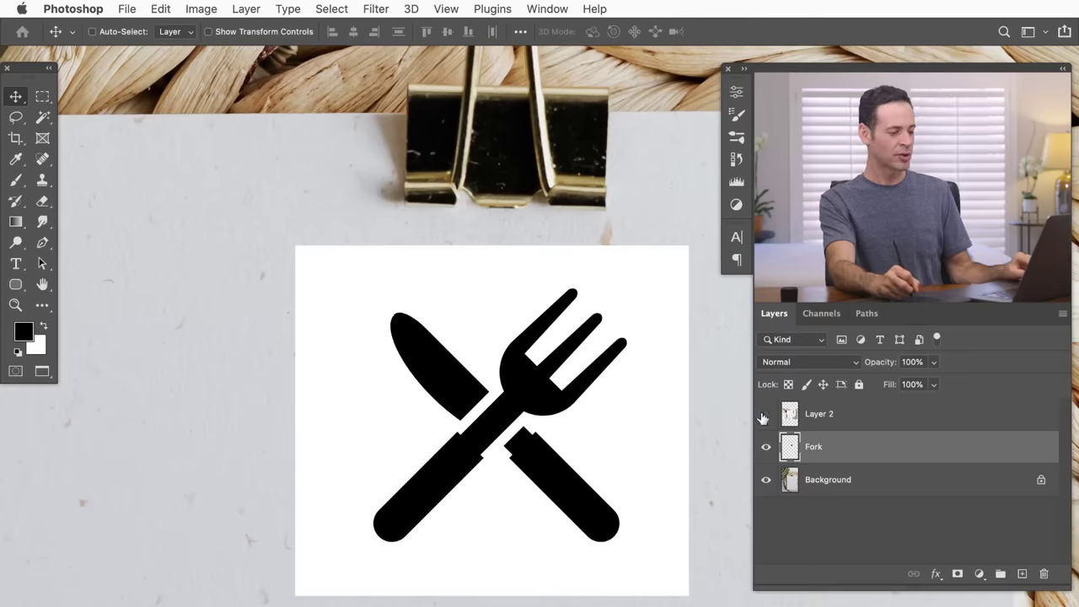
# - Convert the Fork layer to a Smart Object and apply only the Spatter gallery filter, with Spray Radius 14 and Smoothness 5
pyautogui.rightClick(874, 448)
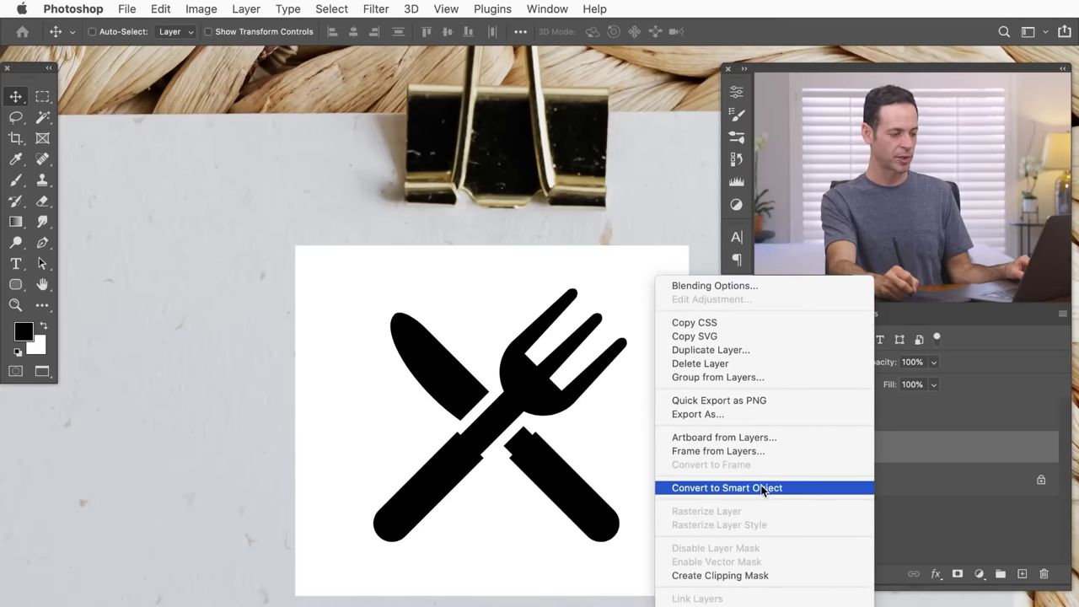
pyautogui.click(762, 489)
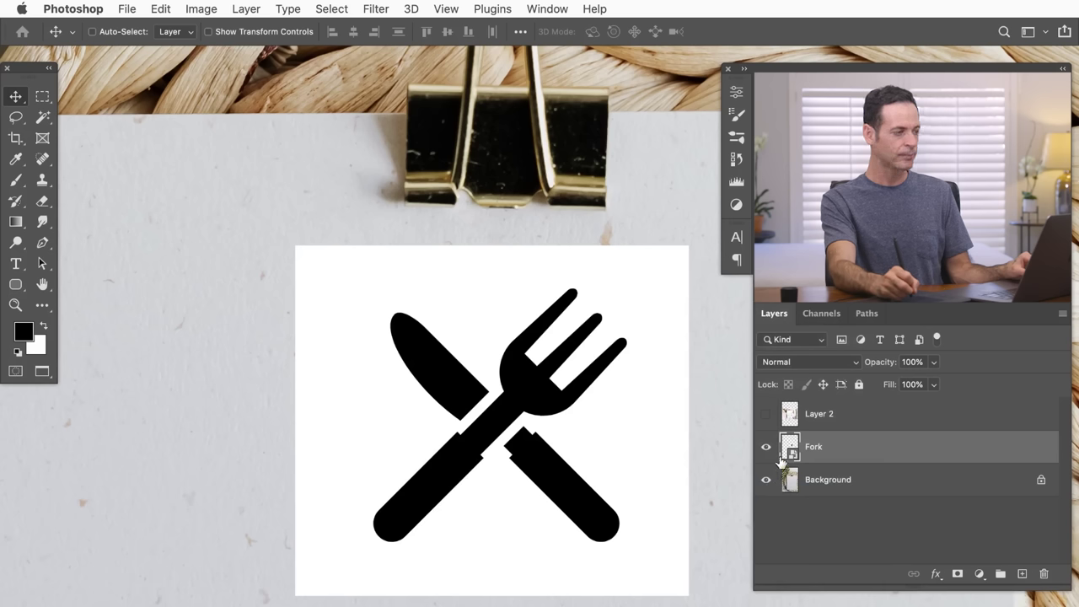
pyautogui.click(367, 12)
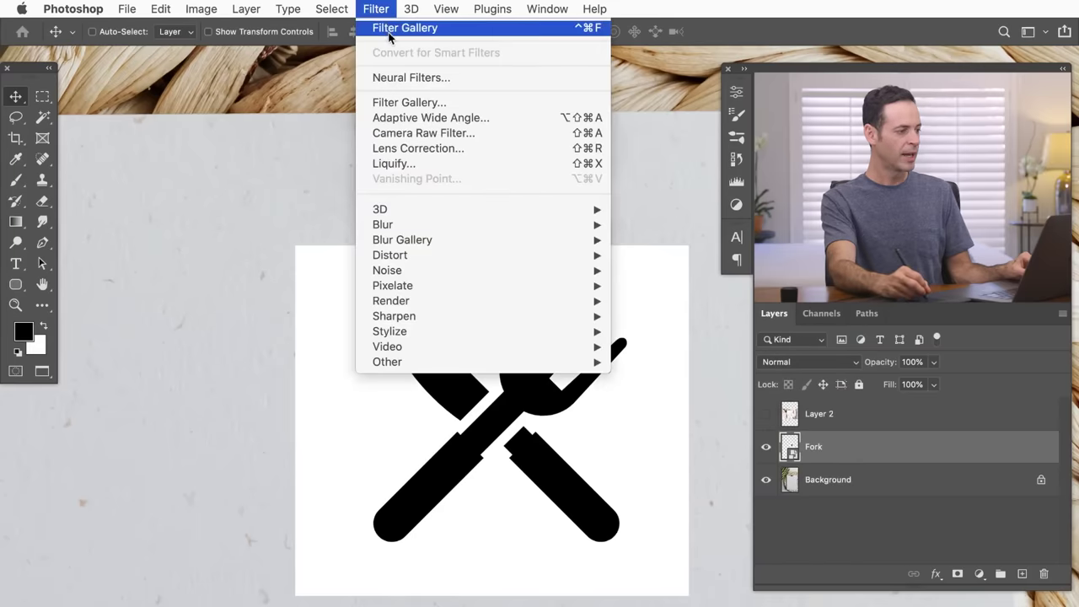
pyautogui.click(397, 103)
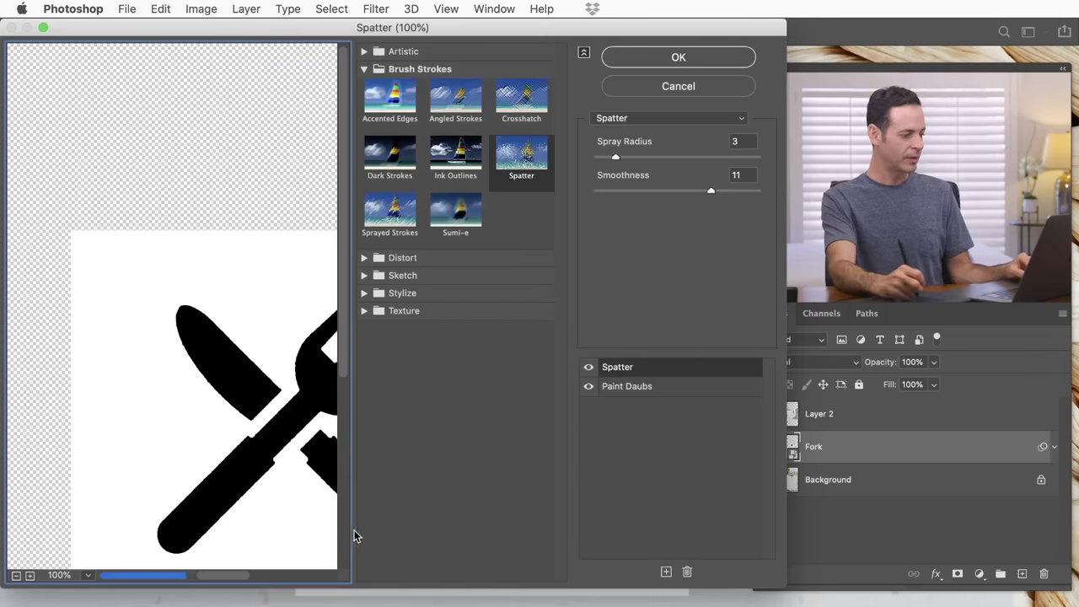
pyautogui.moveTo(288, 547); pyautogui.dragTo(194, 345)
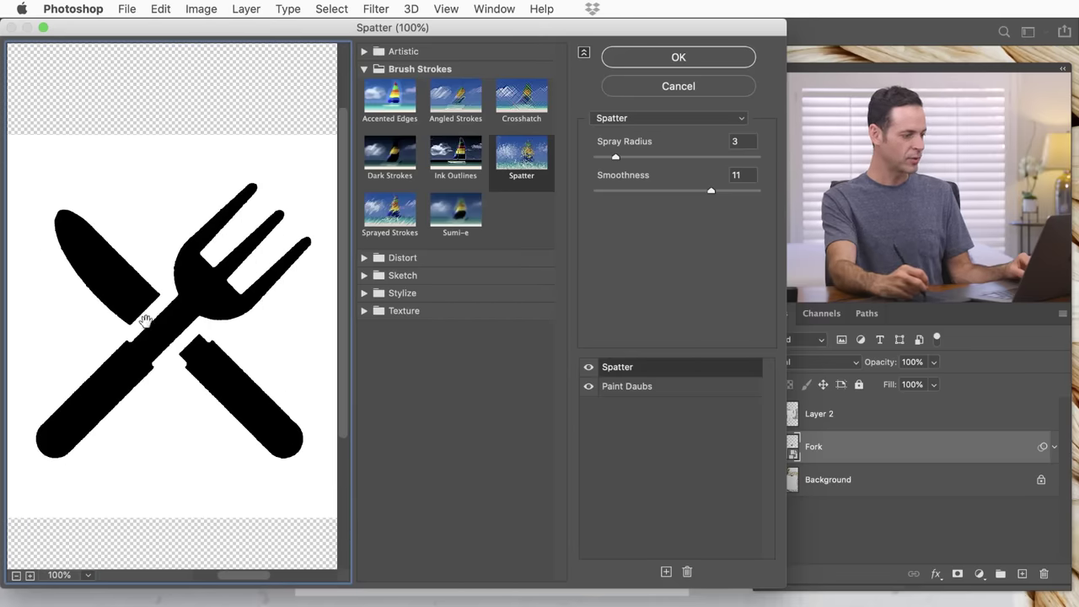
pyautogui.click(656, 390)
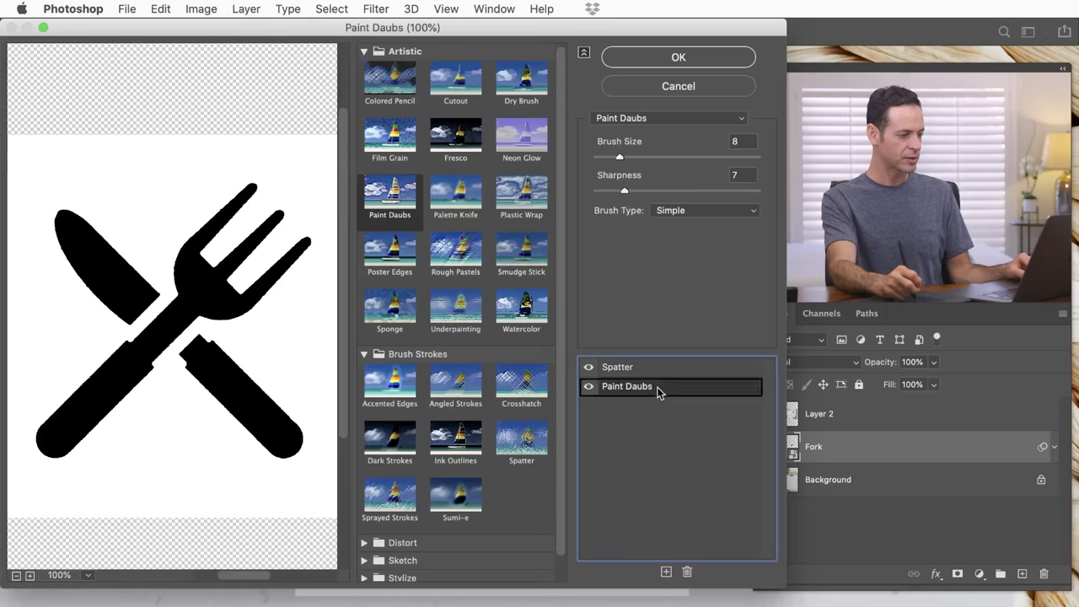
pyautogui.click(688, 574)
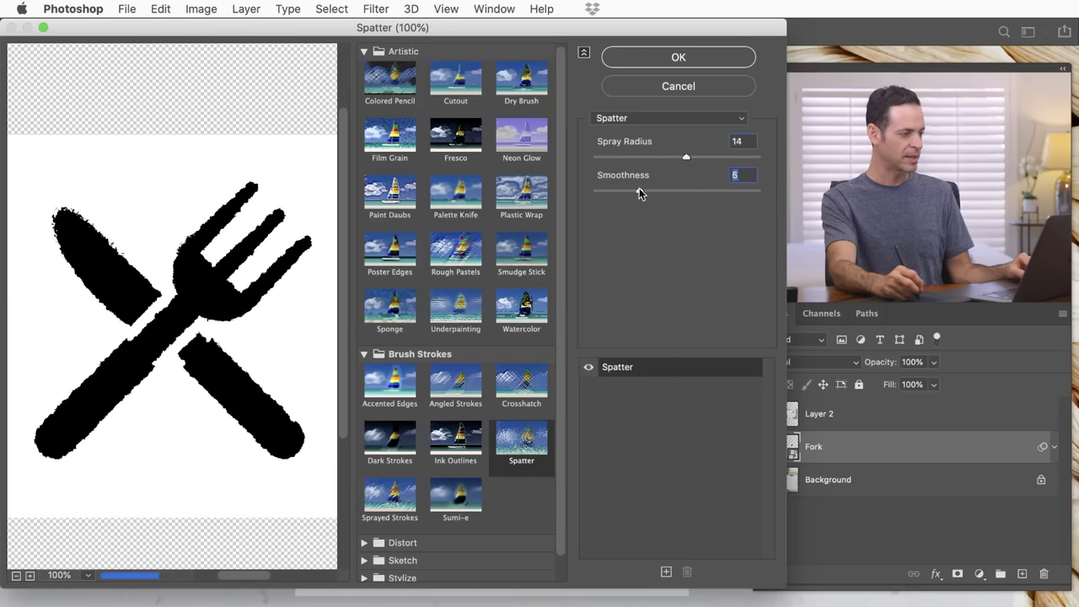
pyautogui.moveTo(205, 344)
pyautogui.mouseDown()
pyautogui.moveTo(238, 346)
pyautogui.moveTo(211, 348)
pyautogui.mouseUp()
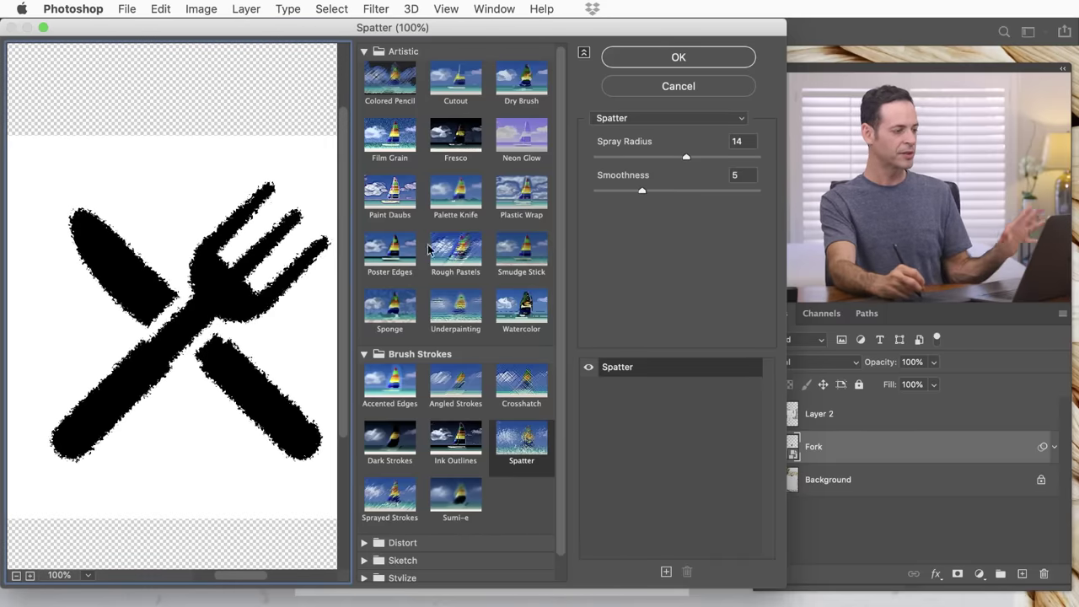
pyautogui.click(678, 59)
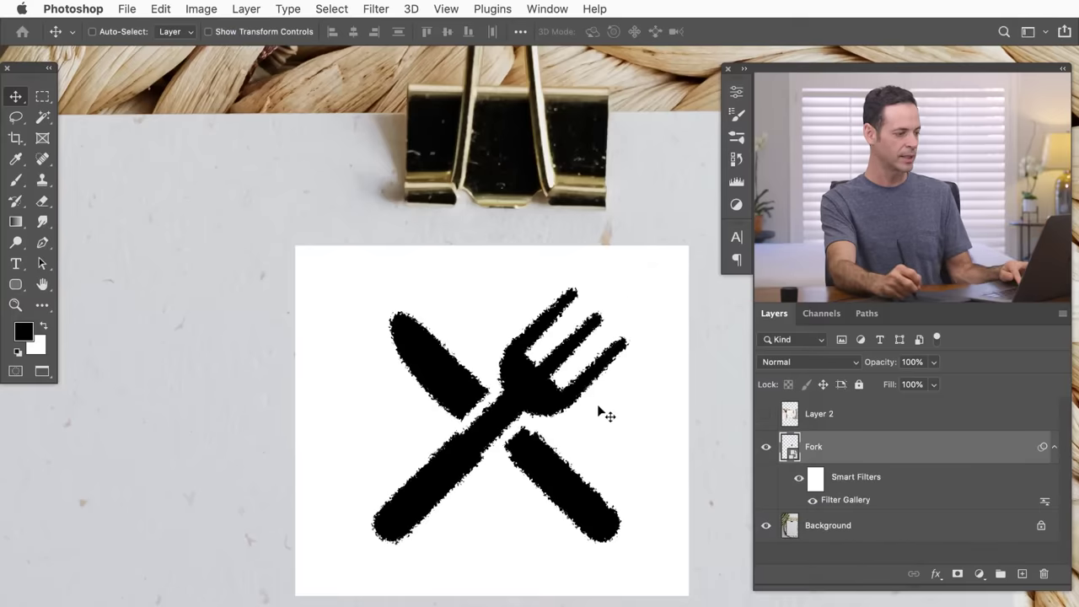
# - Toggle the Fork layer's smart filters off and on to compare the icon's edges with and without Spatter
pyautogui.scroll(-5, 598, 445)
pyautogui.scroll(3, 503, 377)
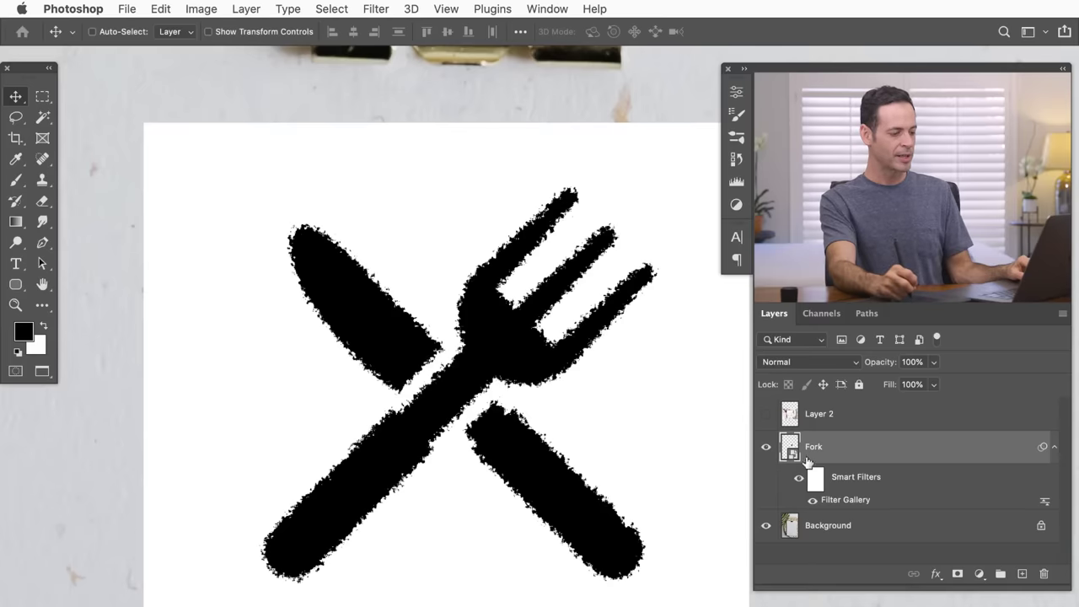
pyautogui.click(797, 482)
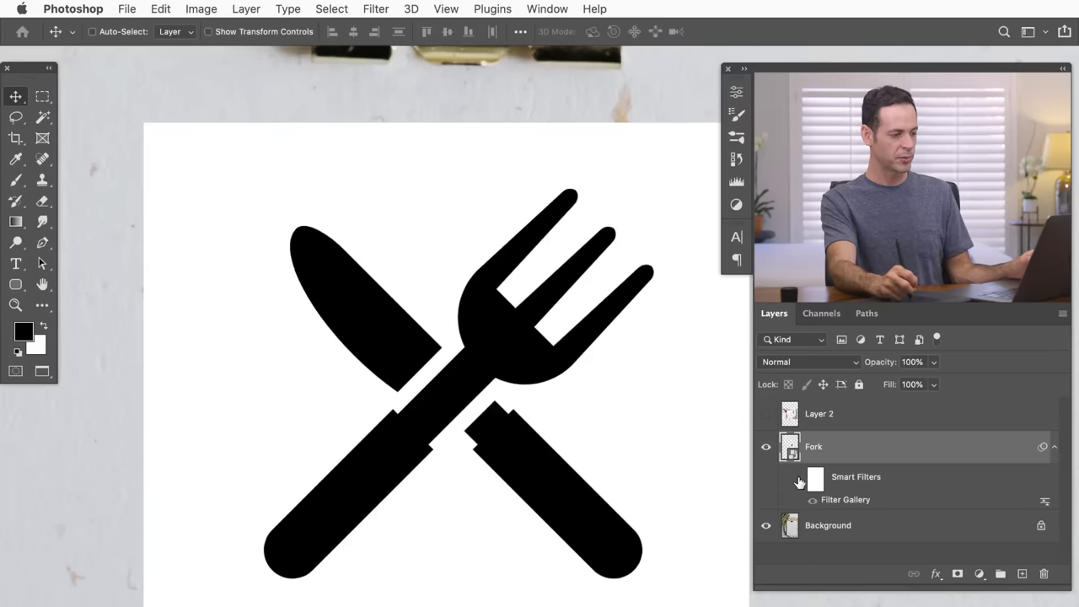
pyautogui.click(798, 482)
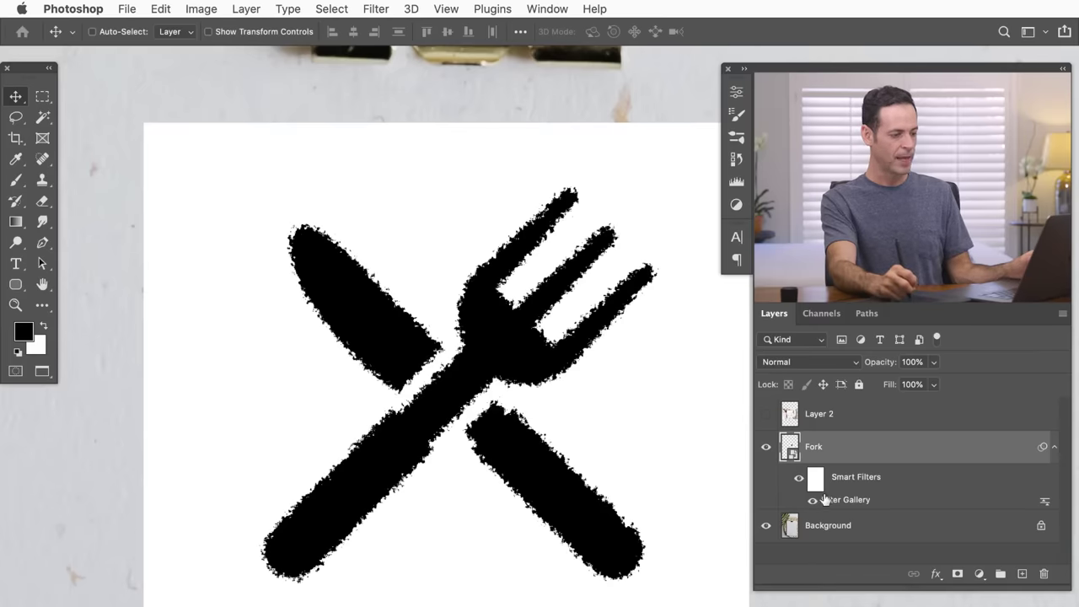
pyautogui.press('super+0')
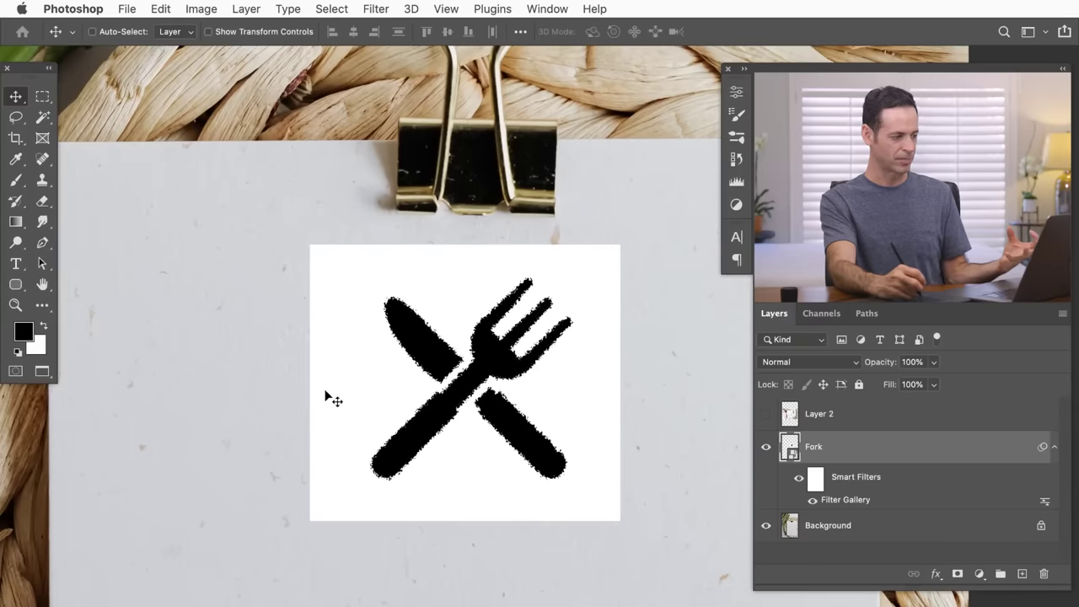
# - Edit the Fork layer's Spatter smart filter, setting Spray Radius to 5 and Smoothness to 11
pyautogui.doubleClick(844, 499)
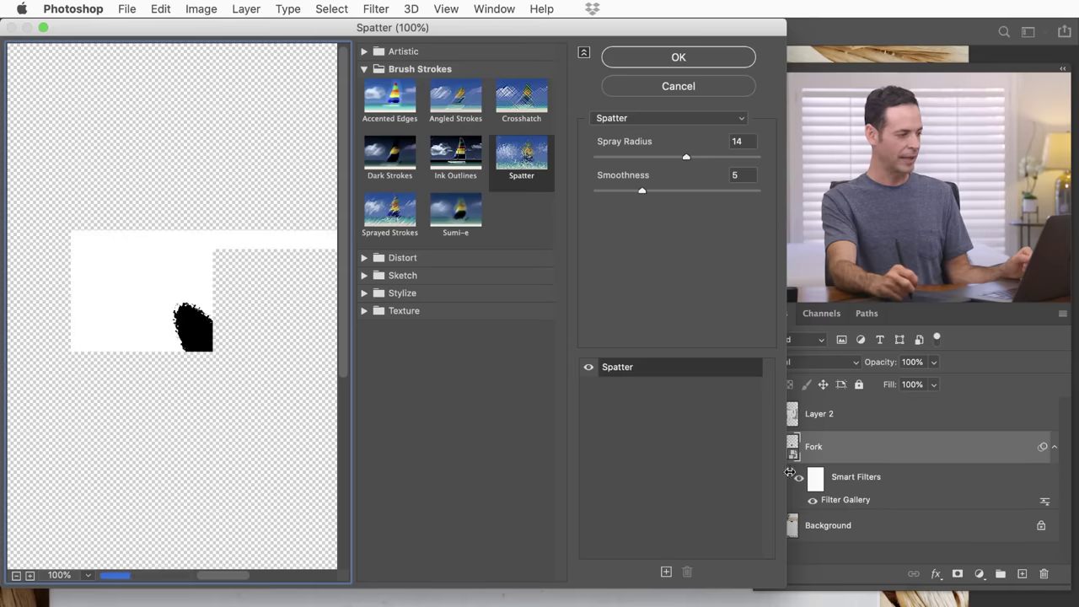
pyautogui.click(641, 158)
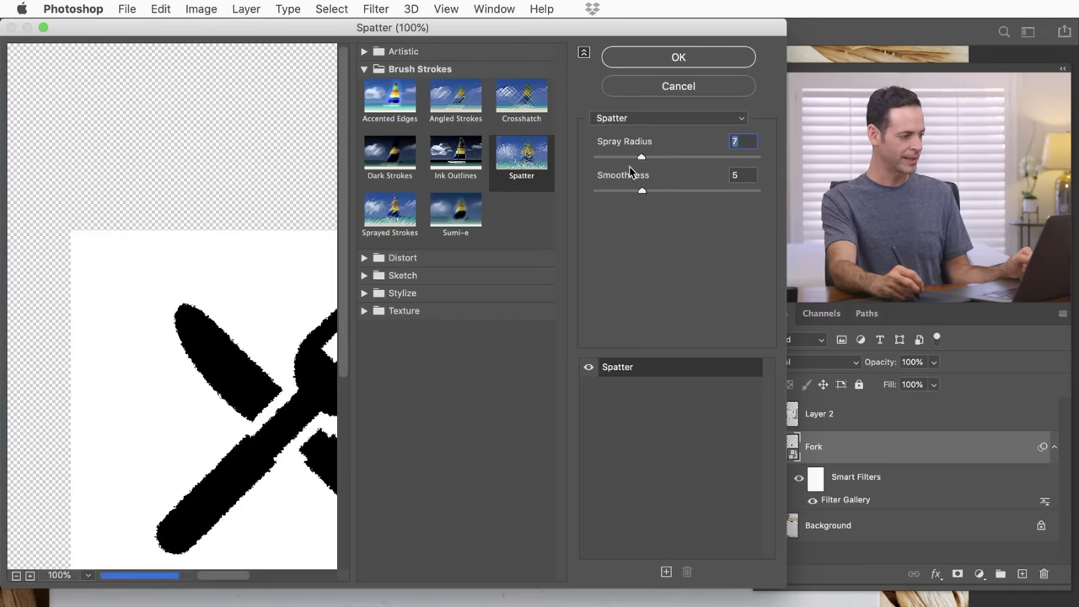
pyautogui.click(687, 190)
pyautogui.click(712, 191)
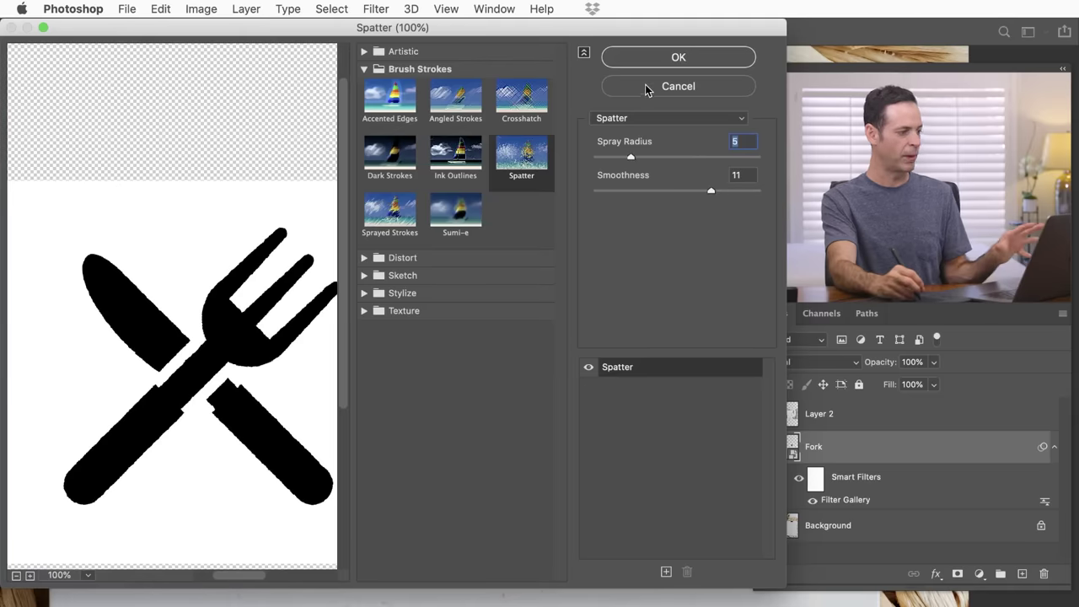
pyautogui.click(675, 59)
pyautogui.moveTo(476, 374); pyautogui.dragTo(532, 362)
pyautogui.moveTo(643, 352); pyautogui.dragTo(587, 360)
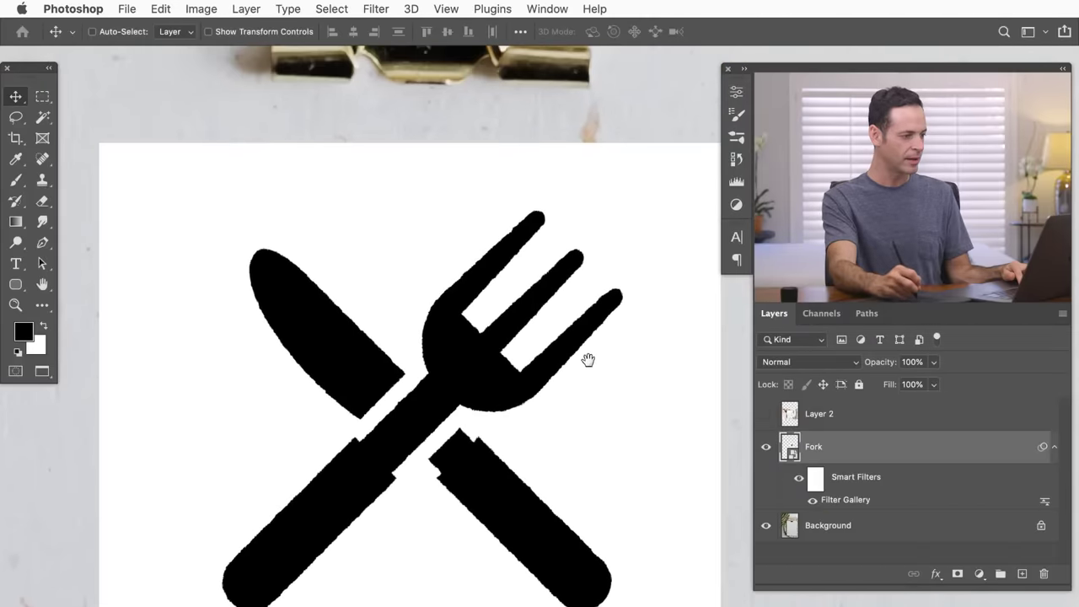
pyautogui.moveTo(555, 506); pyautogui.dragTo(608, 456)
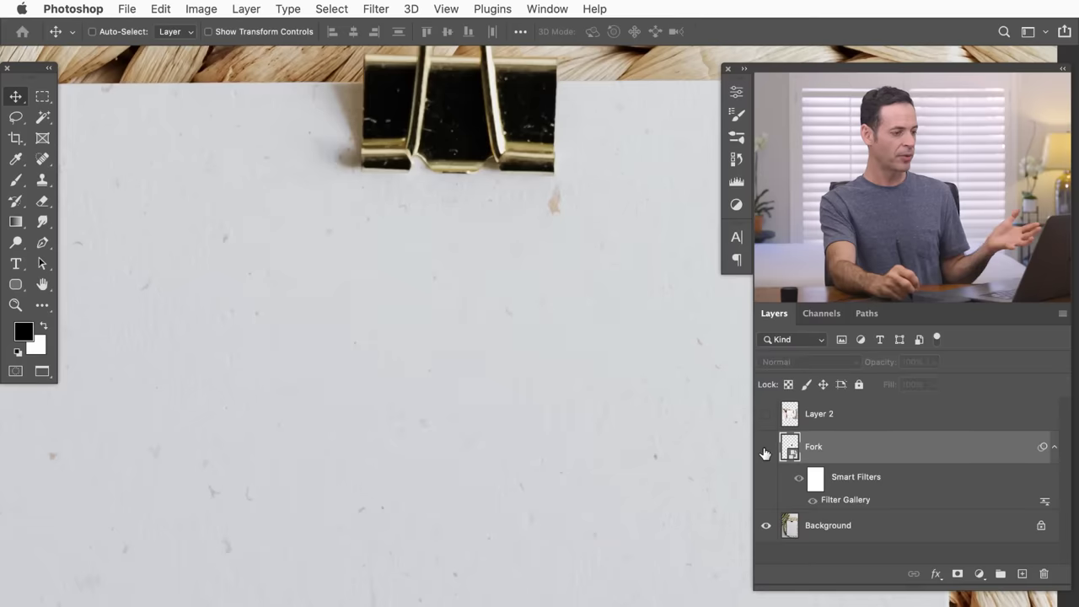
# - Toggle the Fork layer's visibility to examine the icon and its white background against the paper
pyautogui.click(765, 449)
pyautogui.click(766, 450)
pyautogui.click(766, 450)
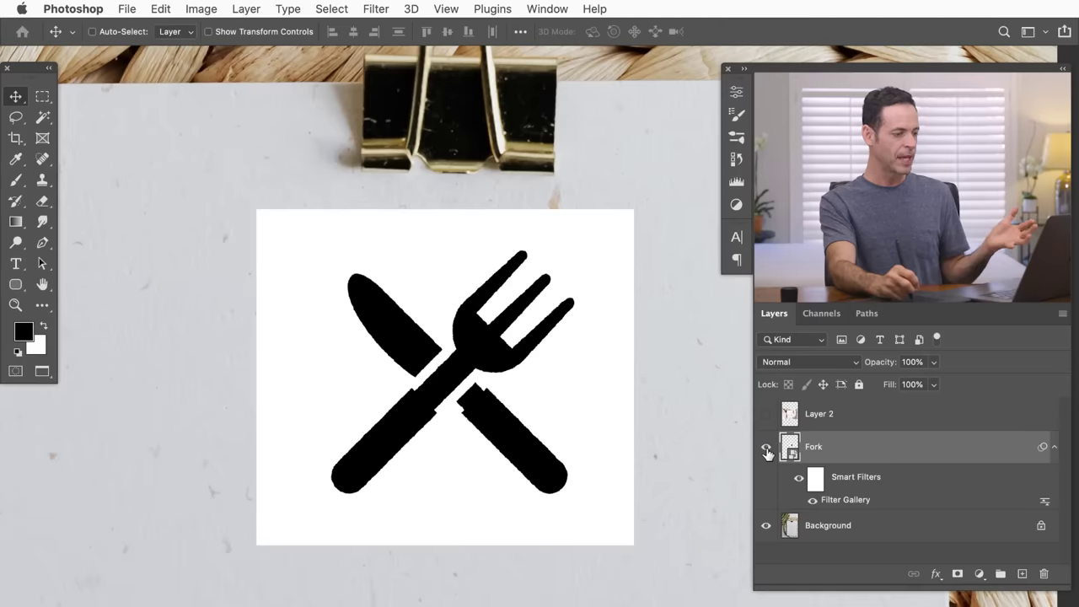
# - Select the black areas of the fork-and-knife icon using Color Range with sampled colors and a Fuzziness of 197
pyautogui.click(344, 9)
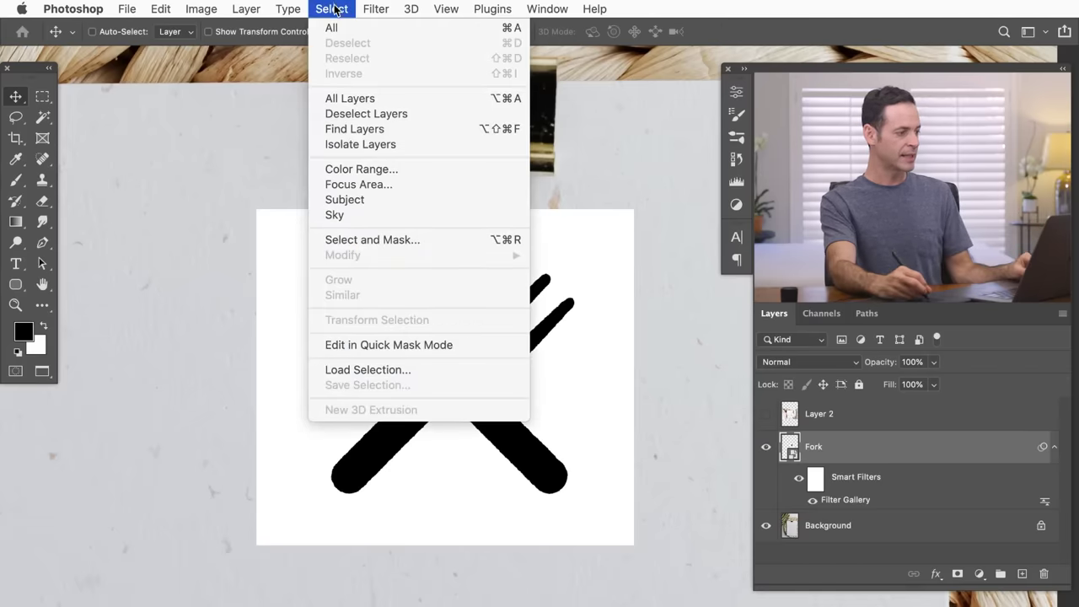
pyautogui.click(361, 169)
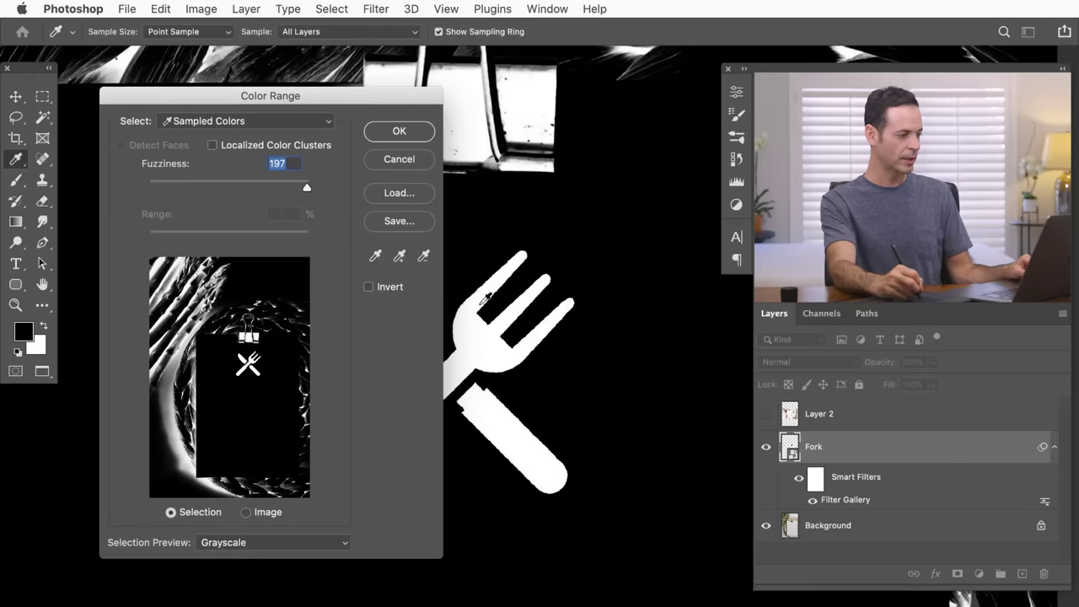
pyautogui.hscroll(-5, 714, 393)
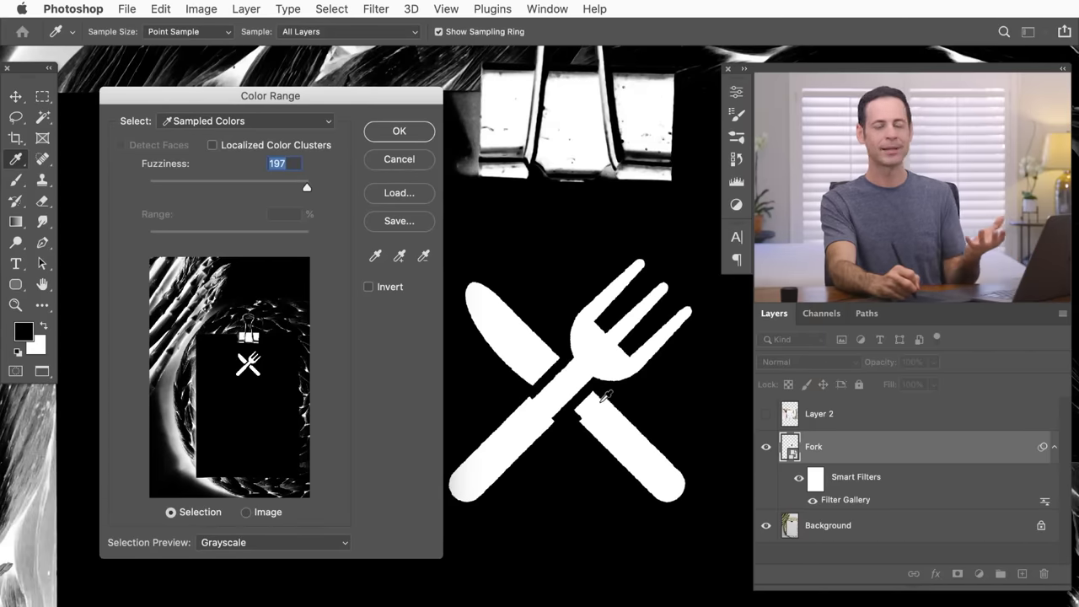
pyautogui.click(407, 130)
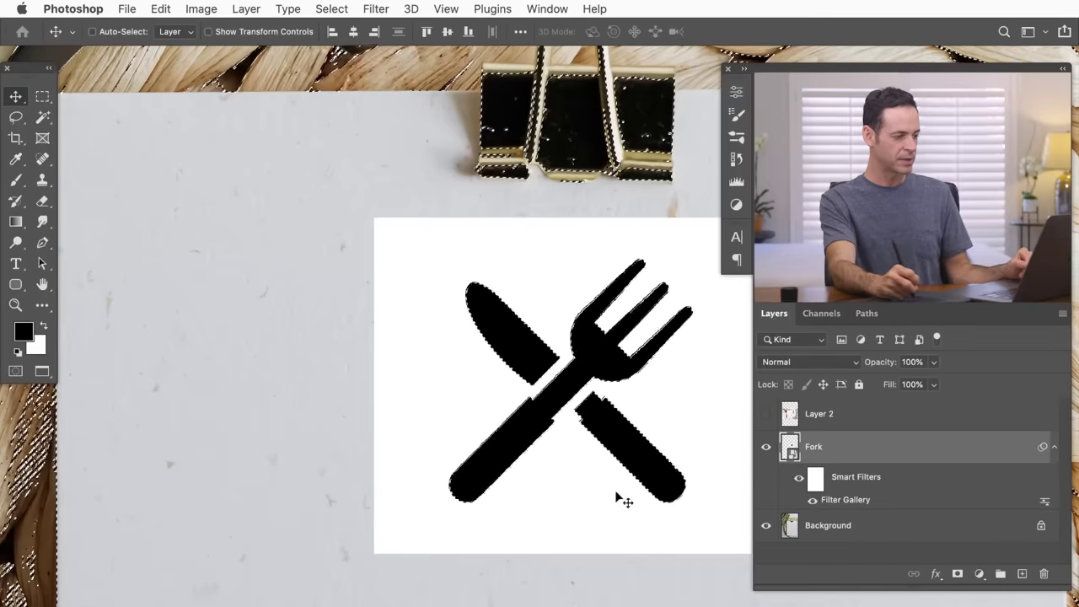
# - Hide the Fork layer and add a new empty layer above it, keeping the selection active
pyautogui.scroll(-3, 578, 354)
pyautogui.moveTo(409, 238); pyautogui.dragTo(293, 235)
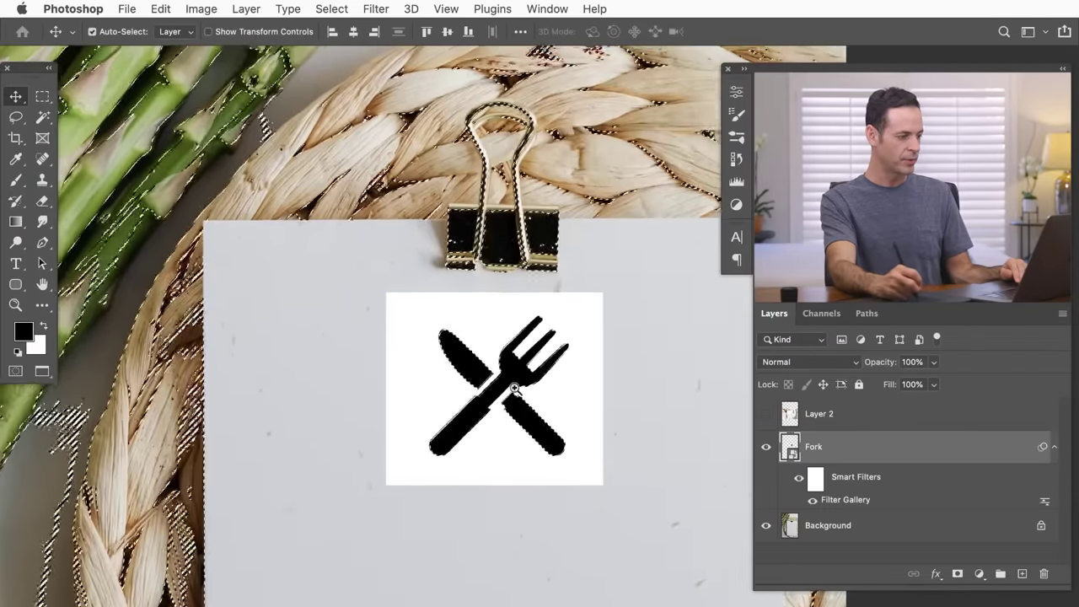
pyautogui.scroll(2, 566, 390)
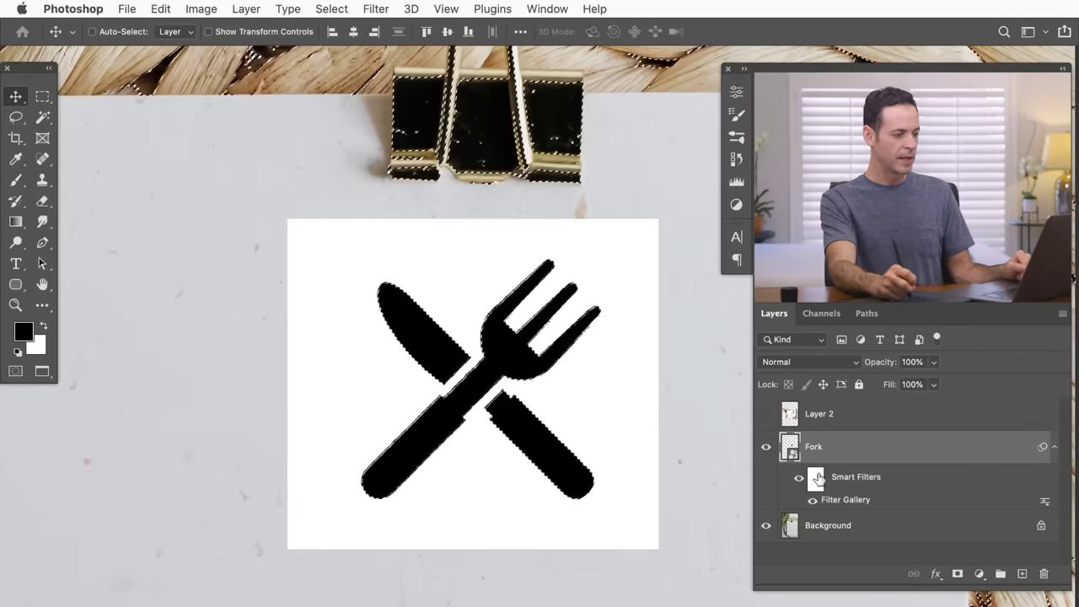
pyautogui.click(765, 446)
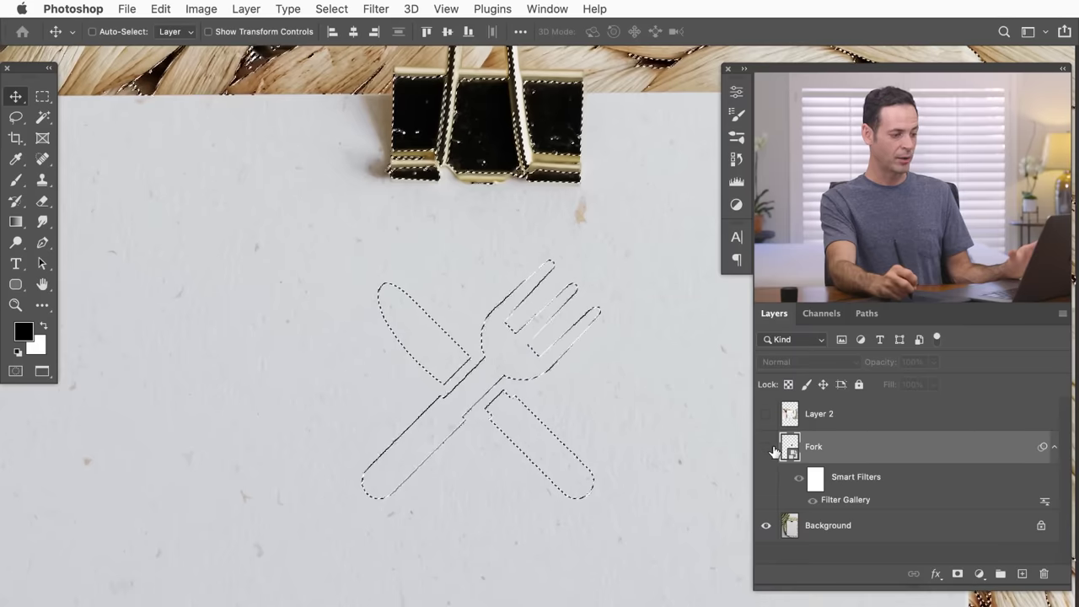
pyautogui.click(1020, 574)
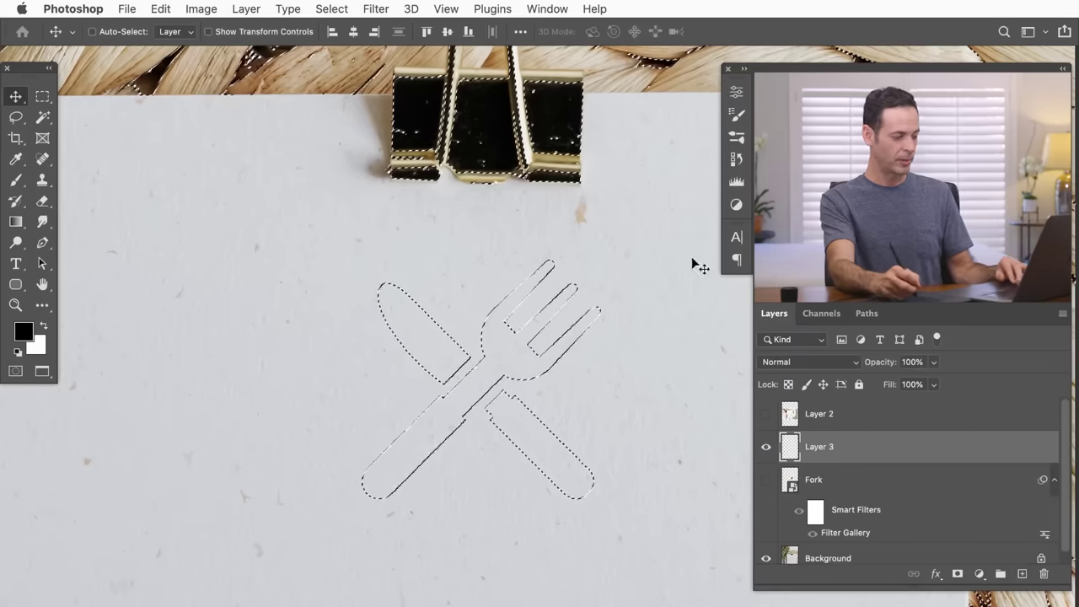
# - Fill the icon-shaped selection with black on the new layer using a 315 px Brush at 100% flow, and deselect
pyautogui.press('b')
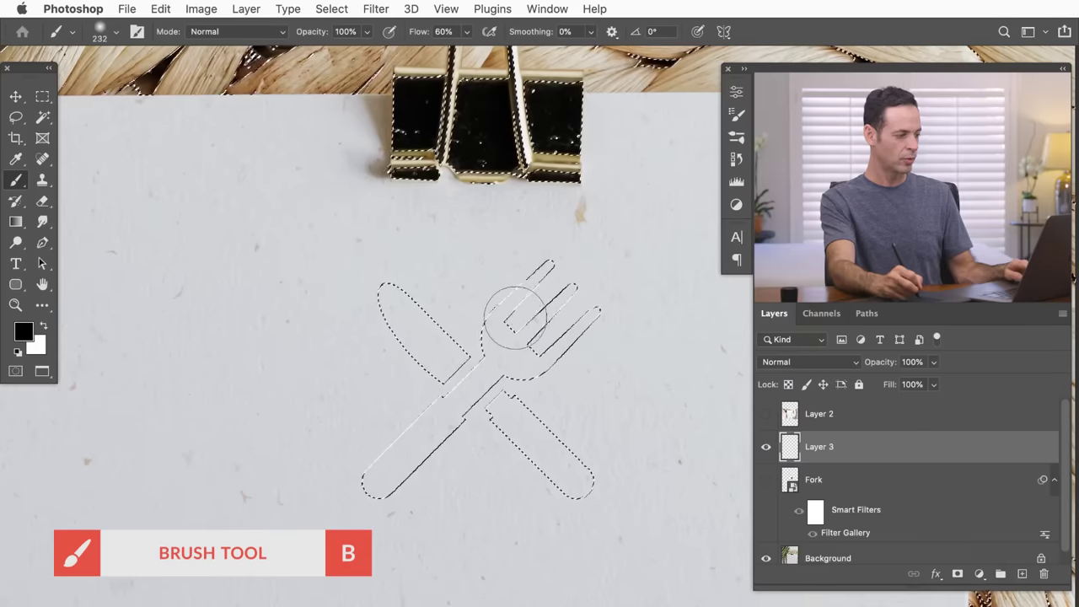
pyautogui.press('x')
pyautogui.press('x')
pyautogui.hotkey('shift', '0')
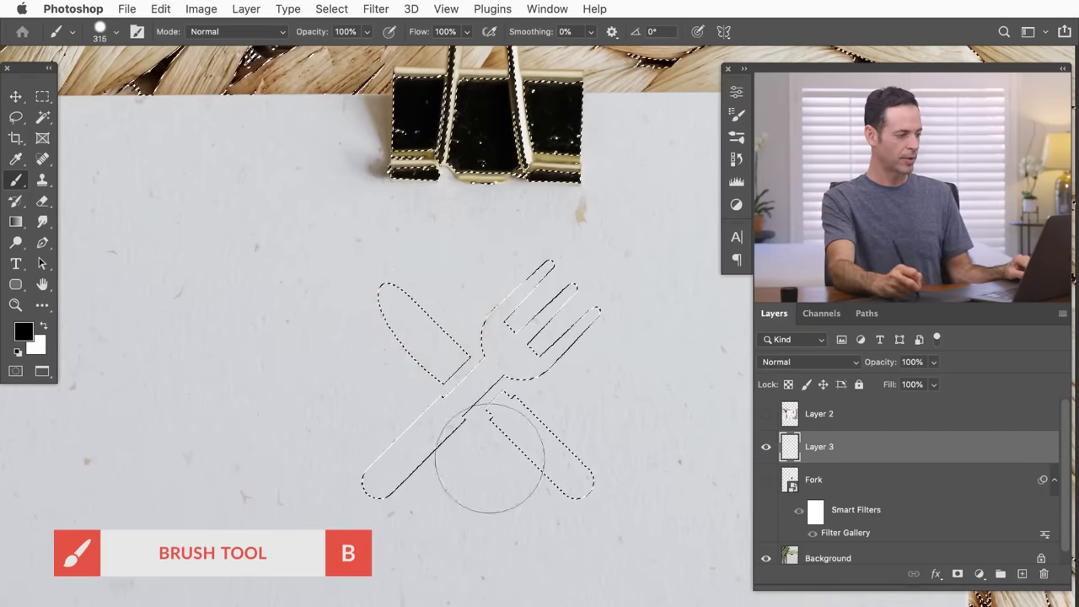
pyautogui.moveTo(485, 313)
pyautogui.mouseDown()
pyautogui.moveTo(385, 374)
pyautogui.moveTo(494, 403)
pyautogui.mouseUp()
pyautogui.moveTo(546, 447)
pyautogui.mouseDown()
pyautogui.moveTo(615, 386)
pyautogui.moveTo(506, 301)
pyautogui.moveTo(481, 371)
pyautogui.mouseUp()
pyautogui.press('super+d')
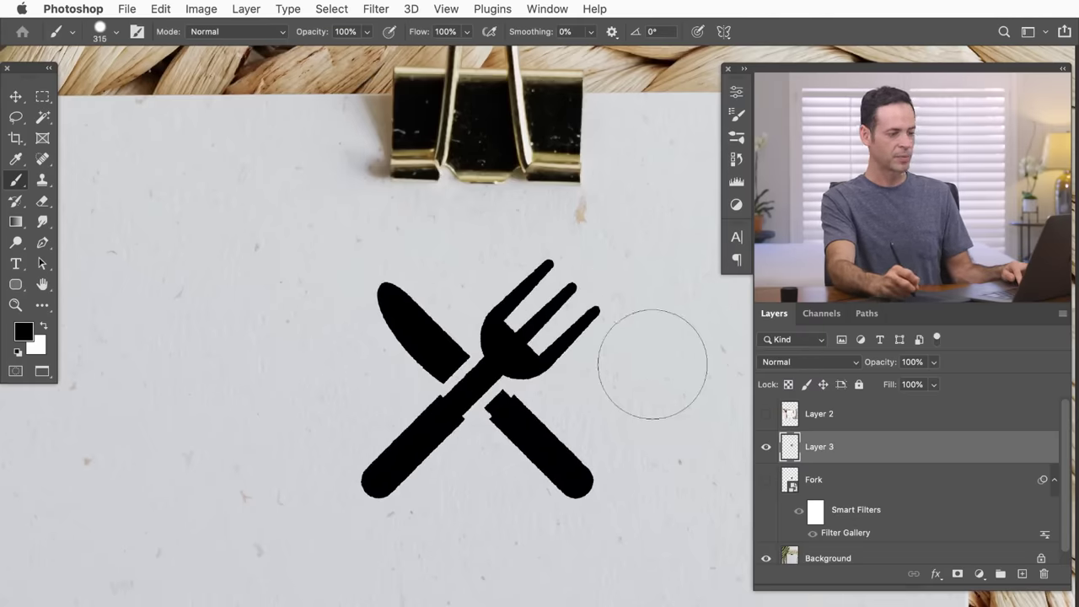
# - Toggle Layer 3's visibility repeatedly to examine the painted icon's rough edges up close against the bare paper
pyautogui.click(766, 446)
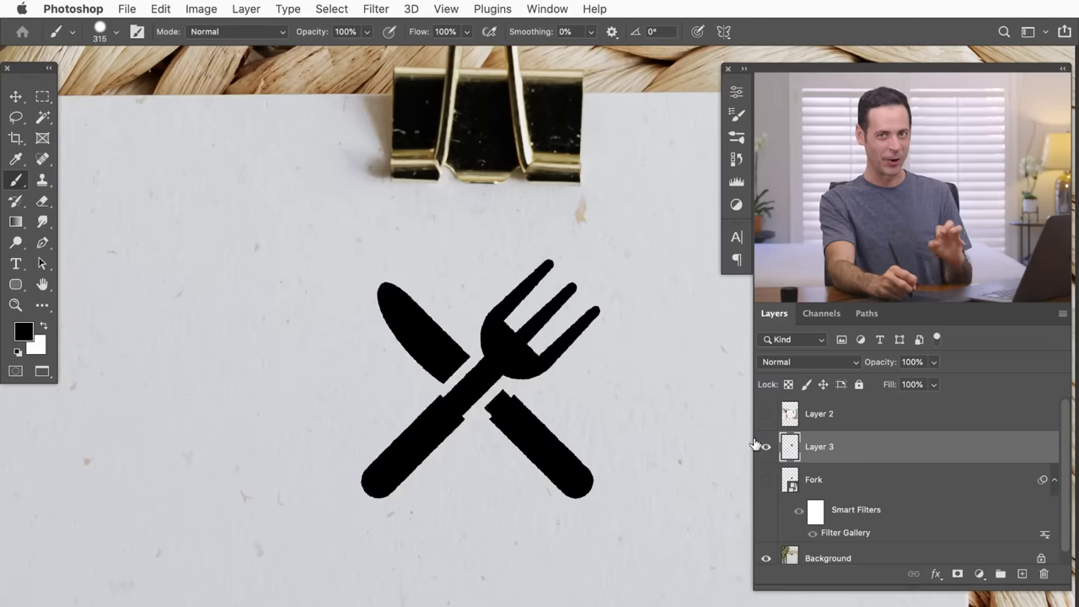
pyautogui.click(581, 422)
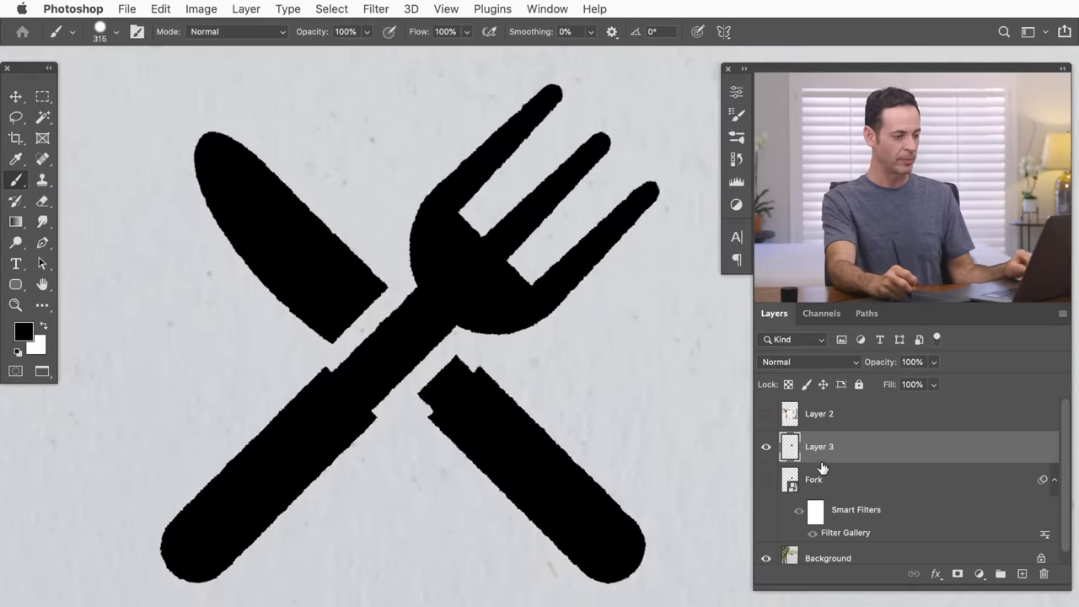
pyautogui.click(767, 448)
pyautogui.click(767, 447)
pyautogui.click(767, 449)
pyautogui.click(766, 449)
pyautogui.click(767, 448)
pyautogui.click(766, 448)
pyautogui.click(766, 449)
pyautogui.click(766, 448)
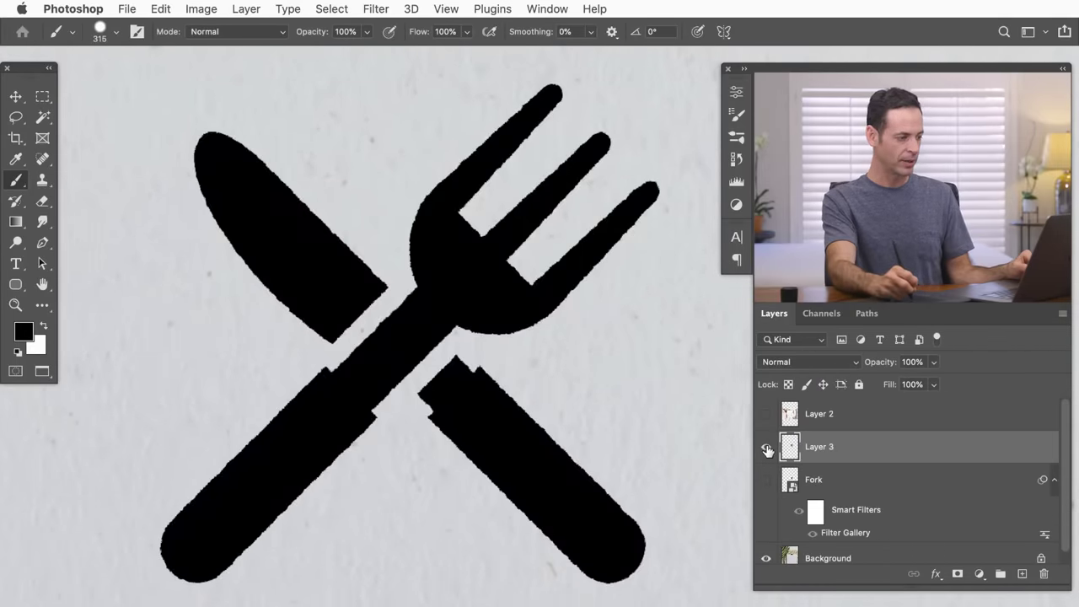